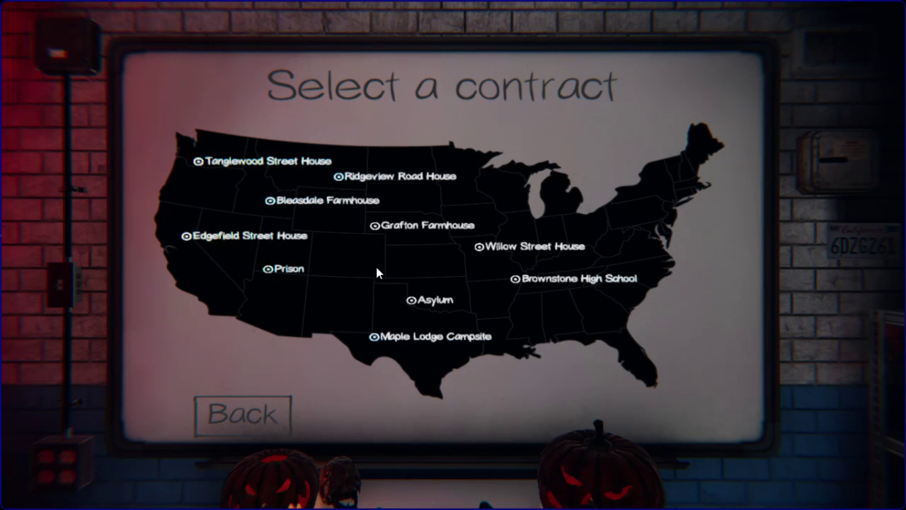
Step: Take the Ridgeview Road House contract at Intermediate difficulty and open the player inventory
{"action": "left_click", "coordinate": [338, 176]}
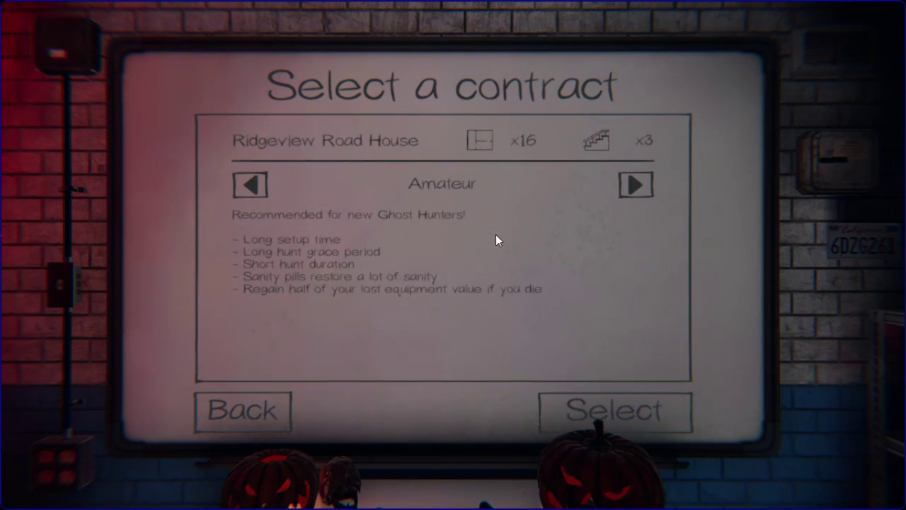
{"action": "left_click", "coordinate": [624, 187]}
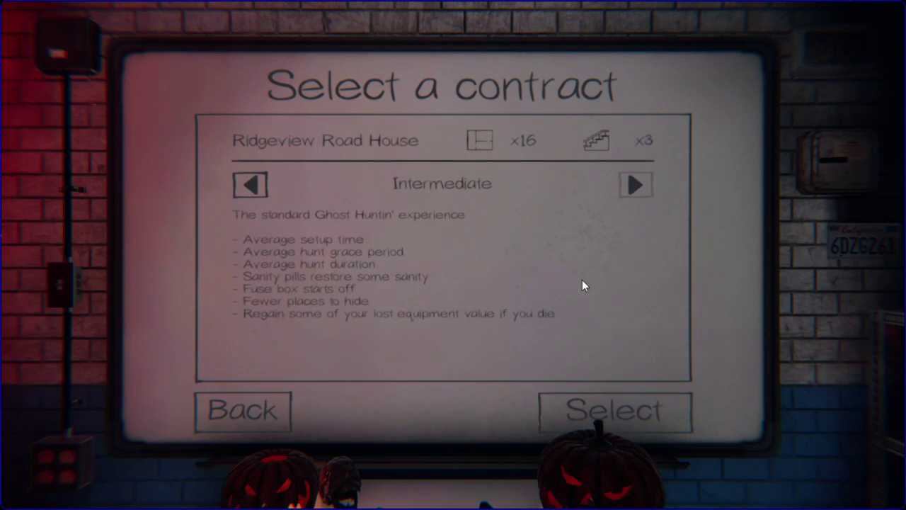
{"action": "left_click", "coordinate": [585, 414]}
{"action": "left_click", "coordinate": [516, 328]}
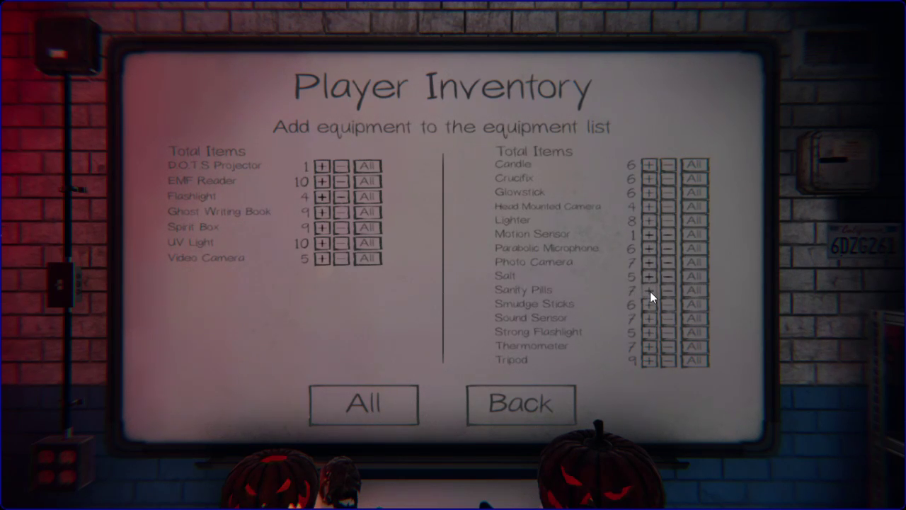
Step: Add one extra thermometer, then remove it, keeping the thermometer count at six
{"action": "left_click", "coordinate": [649, 347]}
{"action": "left_click", "coordinate": [674, 346]}
Step: Return to the lobby, ready up, and start the Ridgeview Road House contract
{"action": "left_click", "coordinate": [513, 406]}
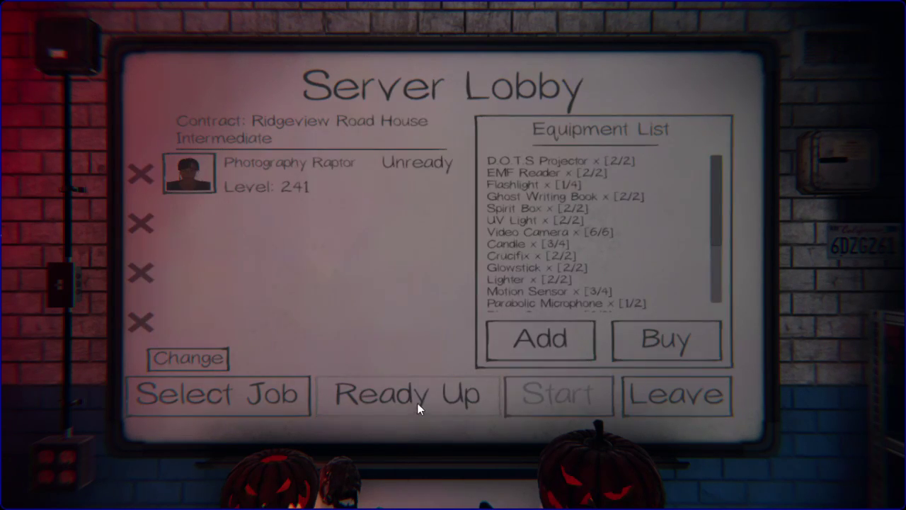
{"action": "left_click", "coordinate": [417, 402]}
{"action": "left_click", "coordinate": [533, 395]}
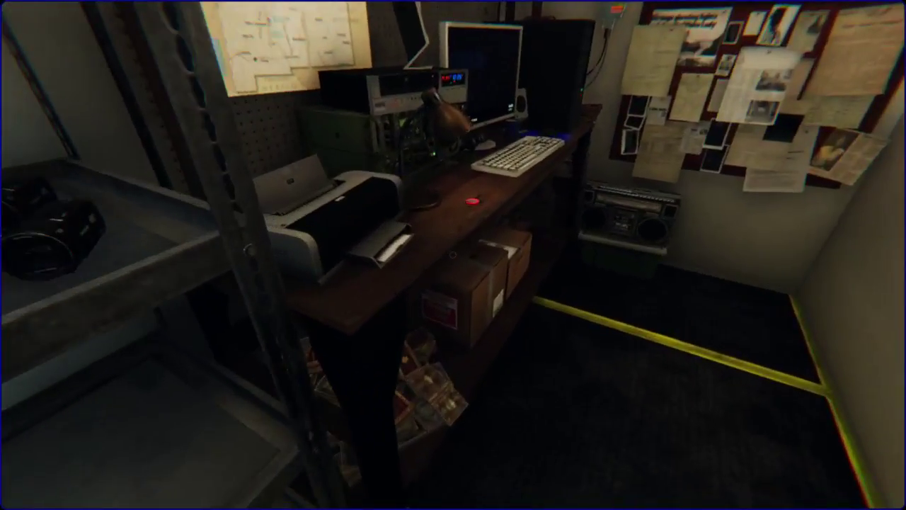
Step: Grab the house key, read the optional objectives, and take a flashlight and thermometer
{"action": "key", "text": "e"}
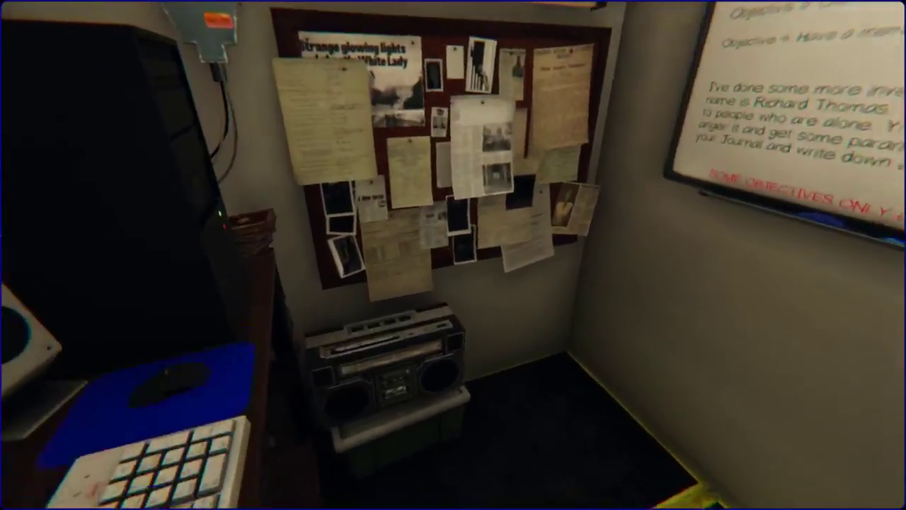
{"action": "key", "text": "w"}
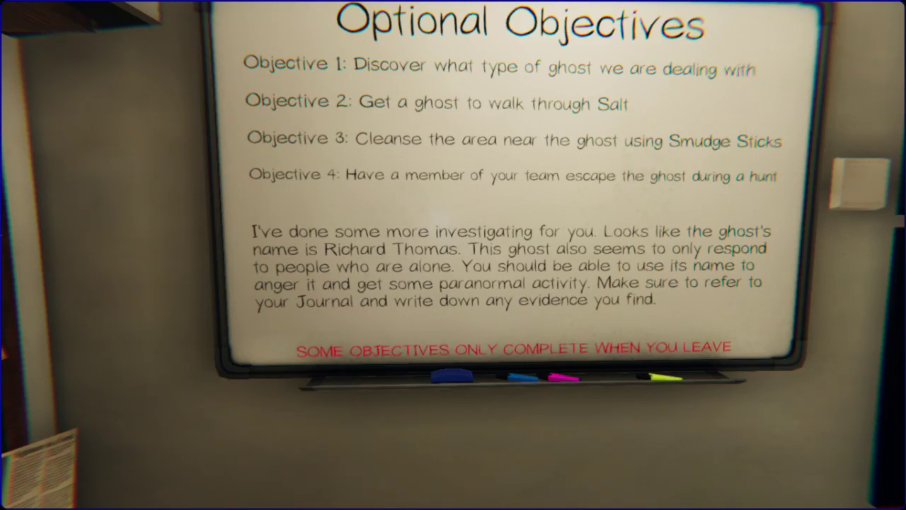
{"action": "key", "text": "w"}
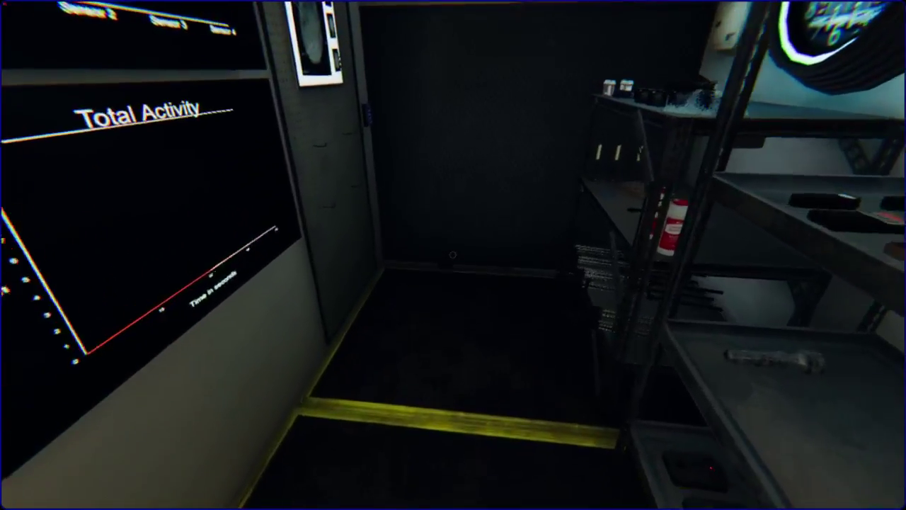
{"action": "key", "text": "e"}
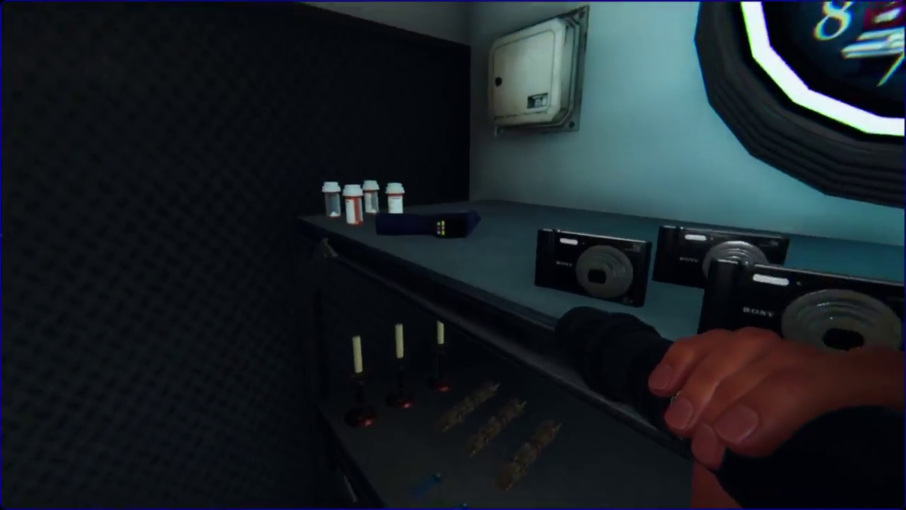
{"action": "key", "text": "q"}
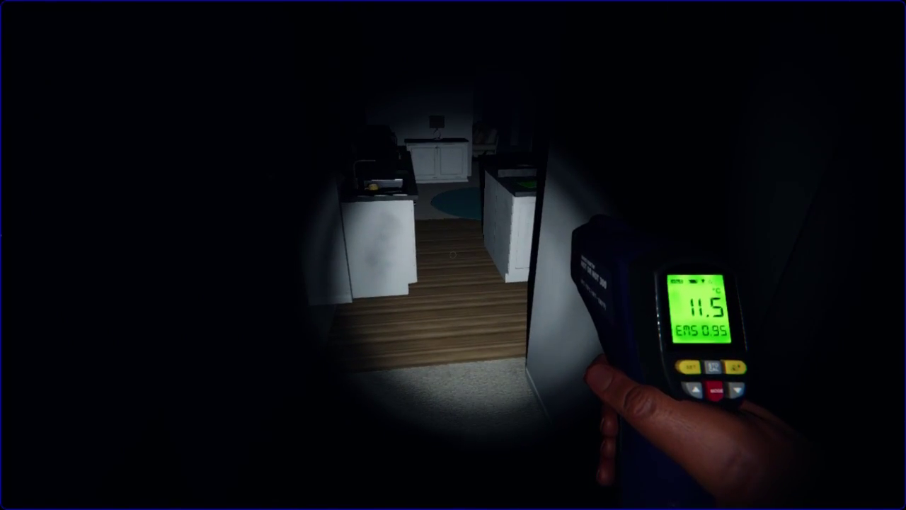
{"action": "scroll", "coordinate": [453, 255], "scroll_direction": "up", "scroll_amount": 1}
{"action": "scroll", "coordinate": [453, 255], "scroll_direction": "down", "scroll_amount": 1}
{"action": "scroll", "coordinate": [453, 255], "scroll_direction": "down", "scroll_amount": 1}
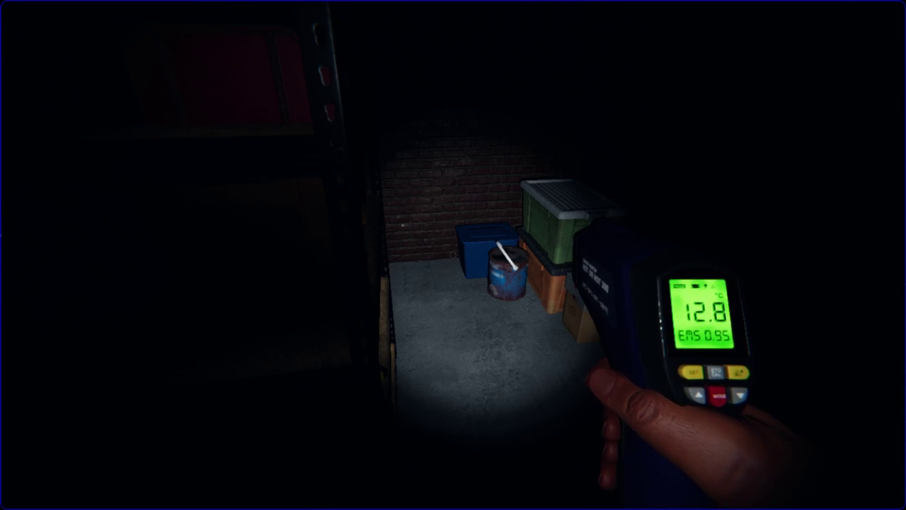
Step: Swap the thermometer for the spirit box near the fuse box
{"action": "key", "text": "q"}
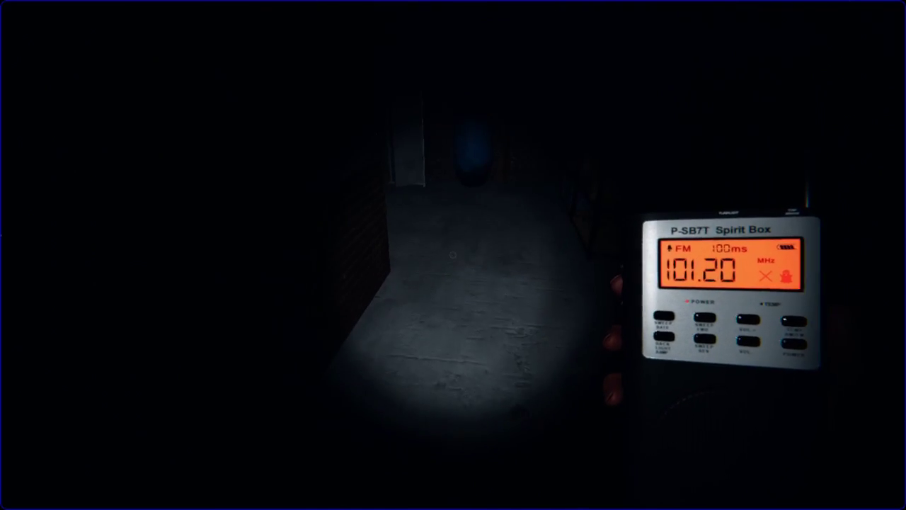
Step: Turn on the bedside table lamp upstairs and cycle back to the thermometer and flashlight
{"action": "key", "text": "q"}
{"action": "key", "text": "q"}
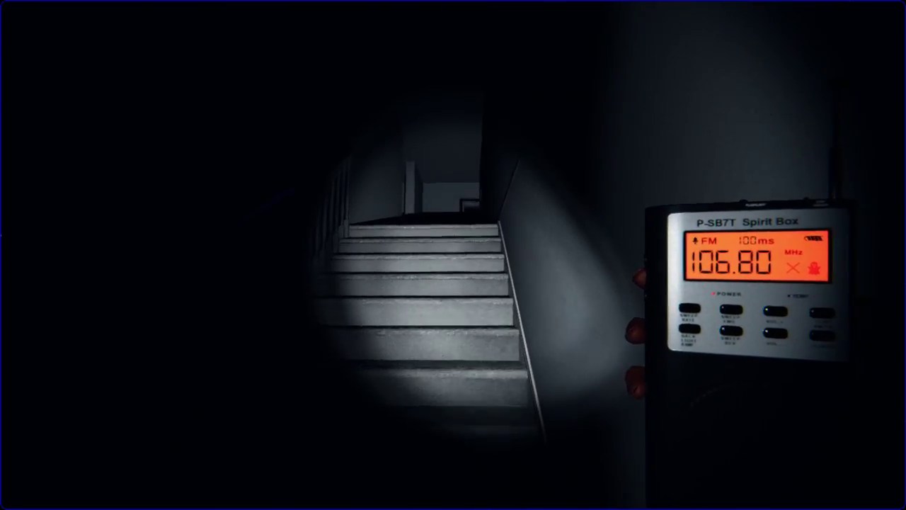
{"action": "key", "text": "q"}
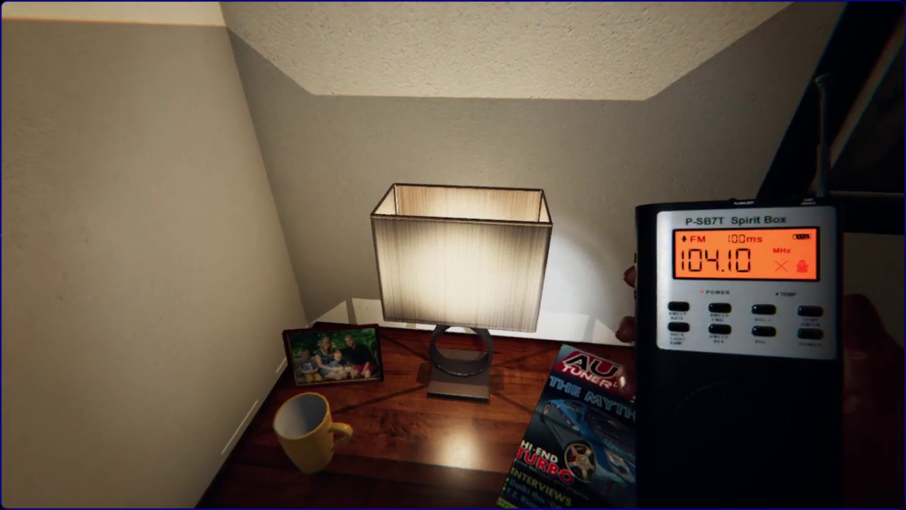
{"action": "key", "text": "w"}
{"action": "key", "text": "q"}
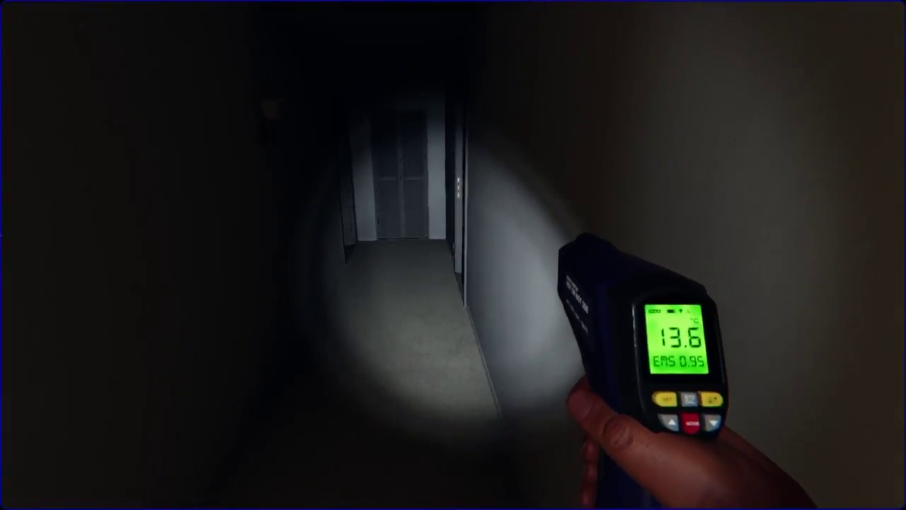
Step: Walk the hallway, garage and kitchen, checking temperatures near 16 °C, then exit onto the porch
{"action": "key", "text": "w"}
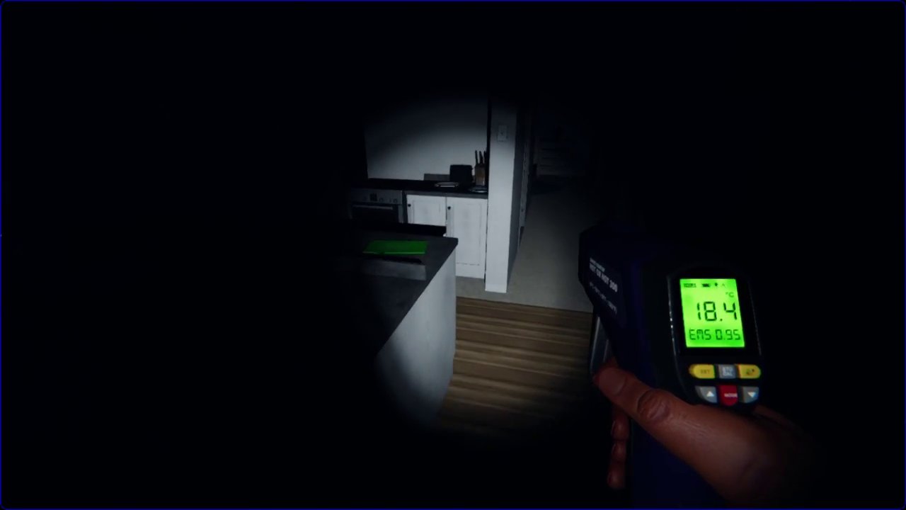
{"action": "key", "text": "w"}
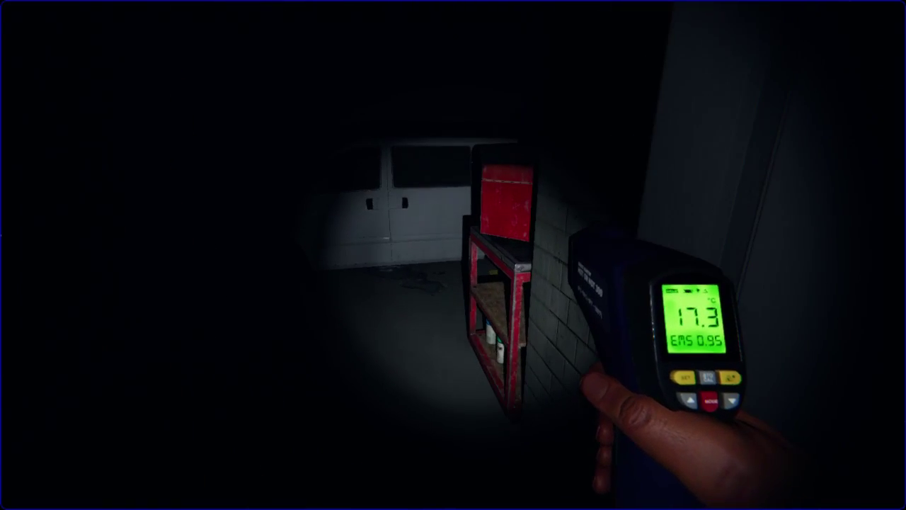
{"action": "key", "text": "w"}
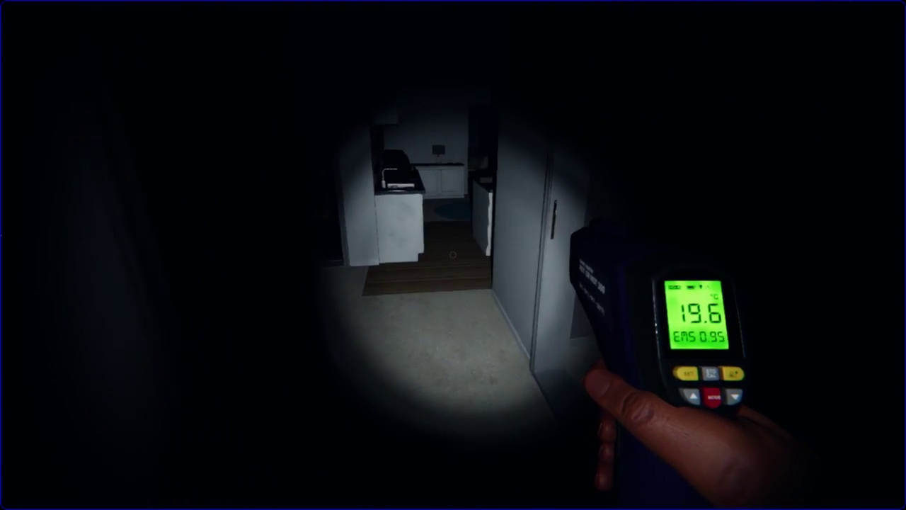
{"action": "key", "text": "w"}
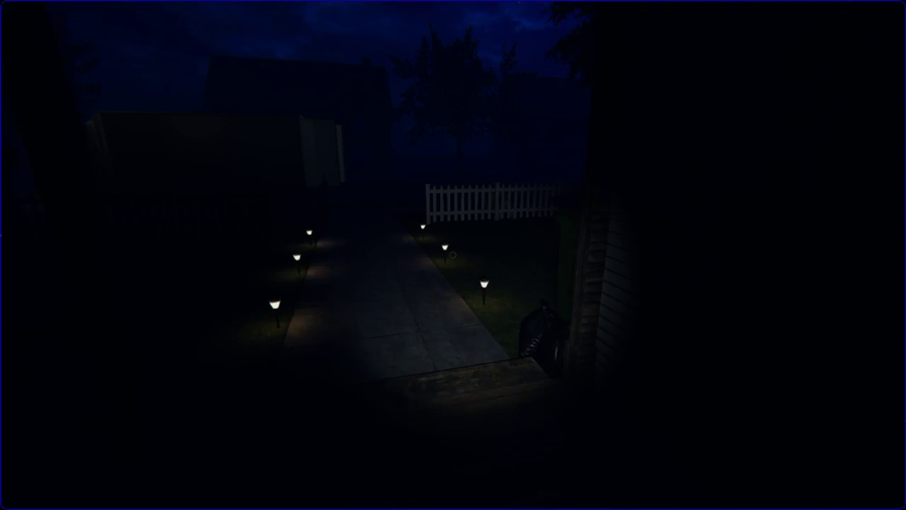
{"action": "key", "text": "w"}
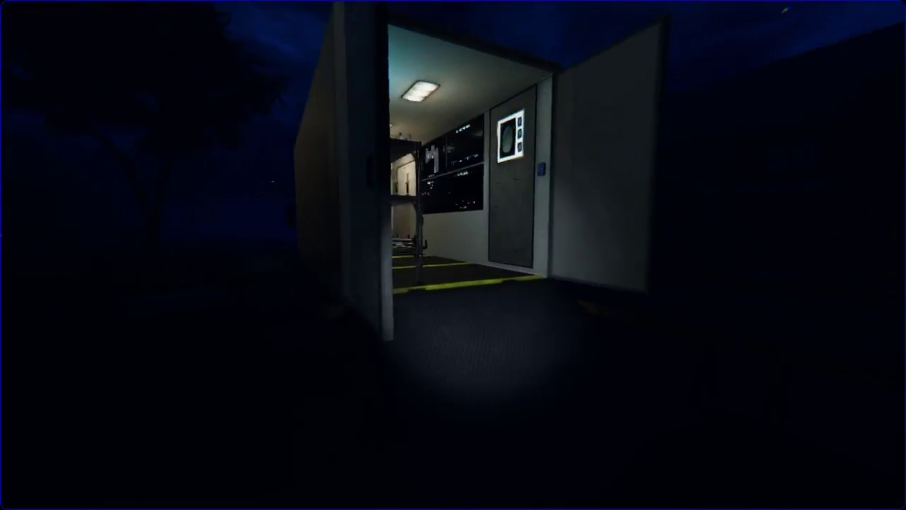
Step: Walk into the truck past the objectives whiteboard and take a photo camera from the shelf
{"action": "key", "text": "w"}
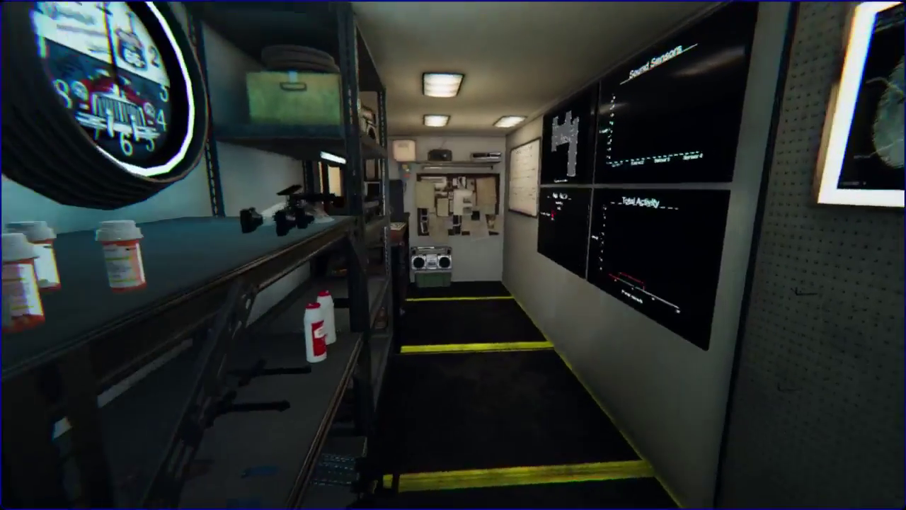
{"action": "key", "text": "w"}
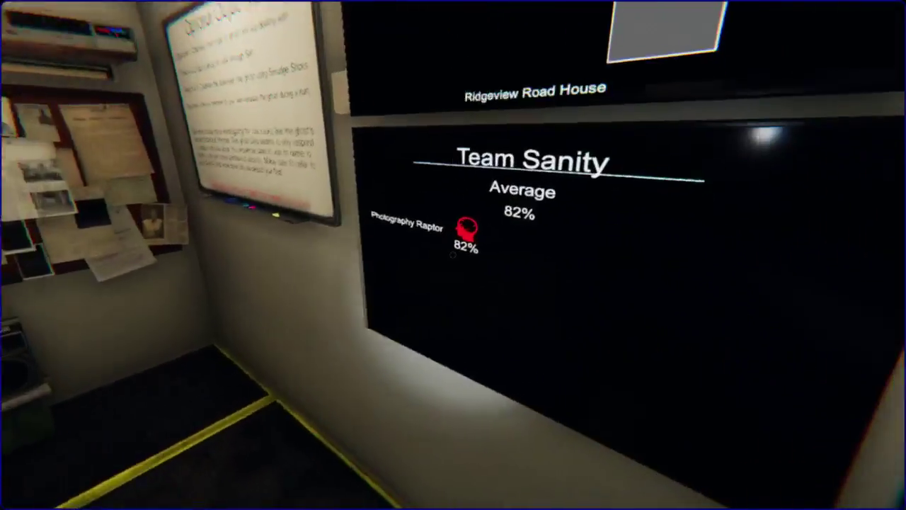
{"action": "key", "text": "w"}
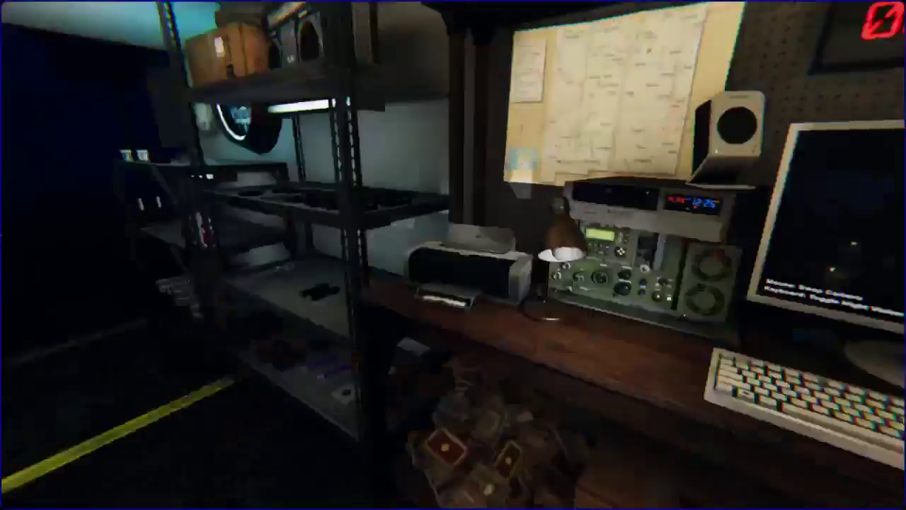
{"action": "key", "text": "w"}
{"action": "key", "text": "w"}
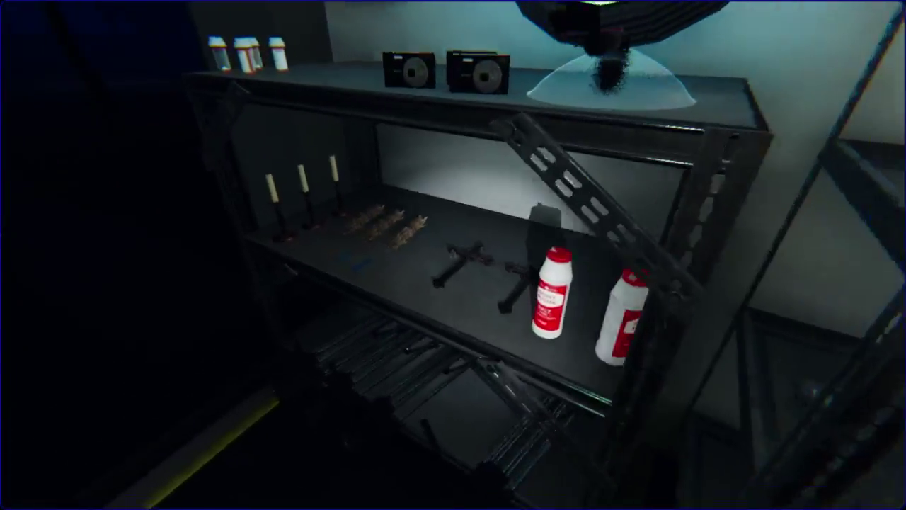
{"action": "key", "text": "e"}
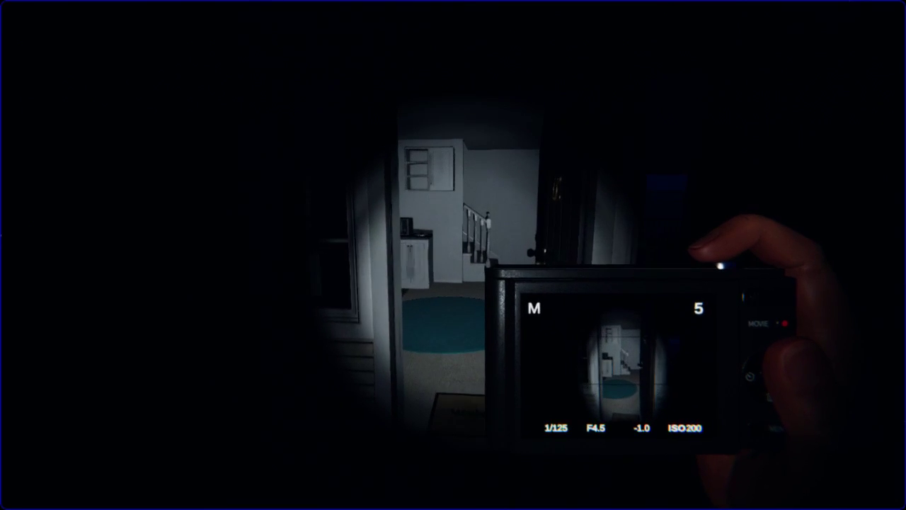
Step: Carry the photo camera through the kitchen, past the counter, back toward the doorway
{"action": "key", "text": "w"}
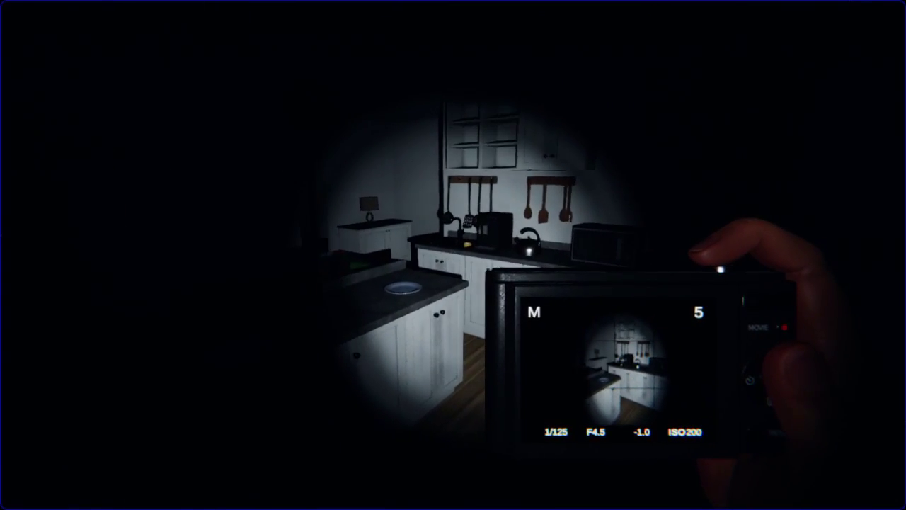
{"action": "key", "text": "w"}
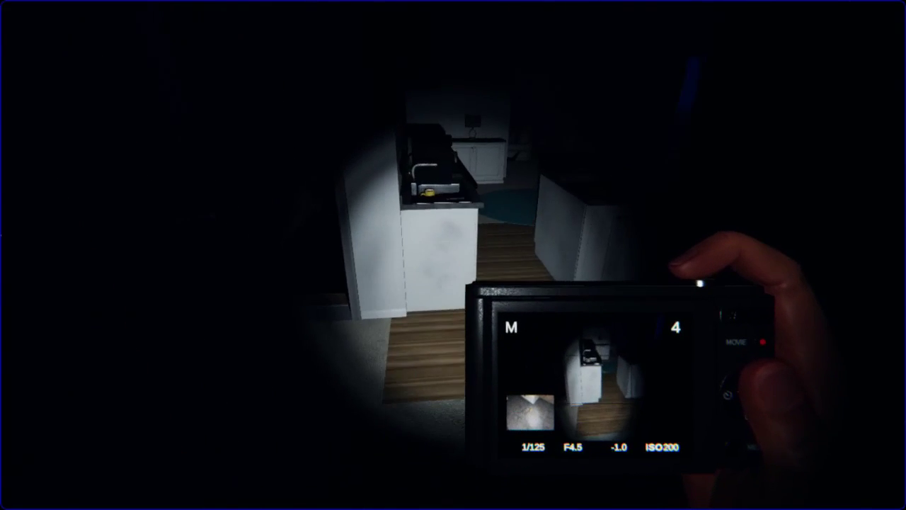
{"action": "key", "text": "w"}
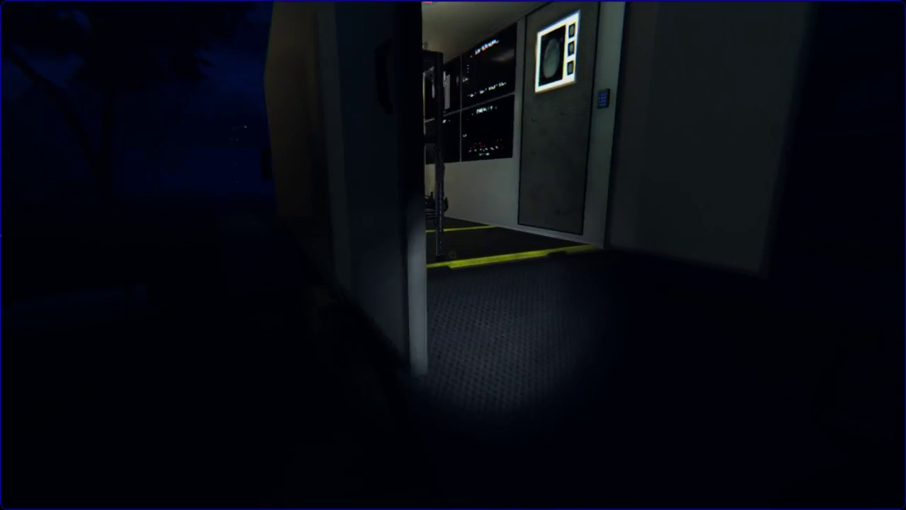
Step: Walk into the truck and take a salt bottle from the shelf
{"action": "key", "text": "w"}
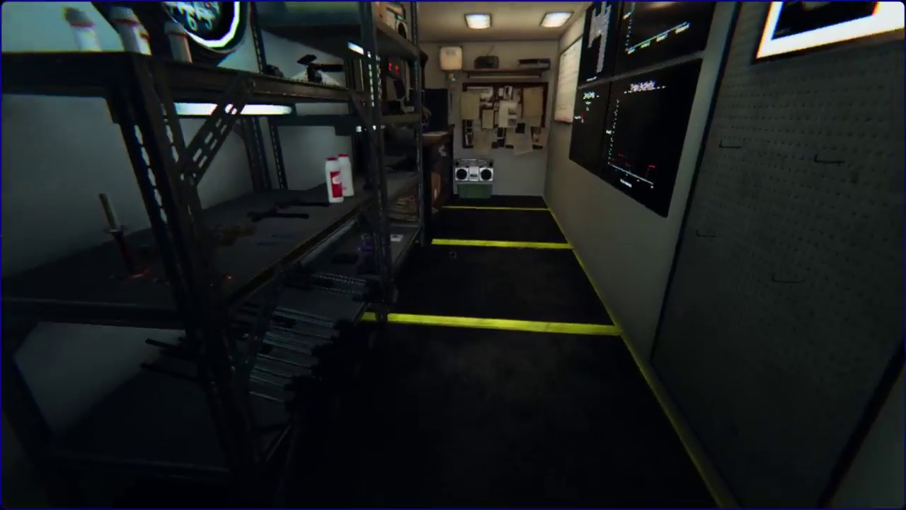
{"action": "key", "text": "e"}
{"action": "key", "text": "w"}
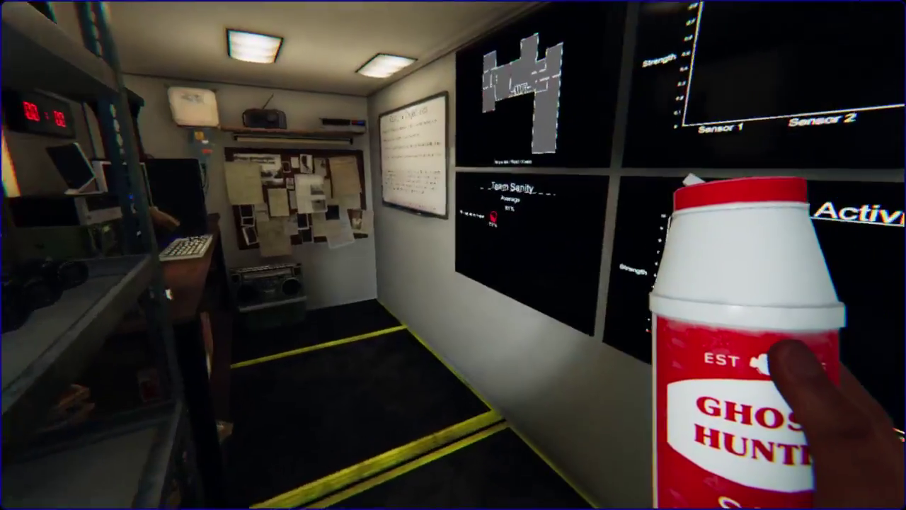
{"action": "key", "text": "w"}
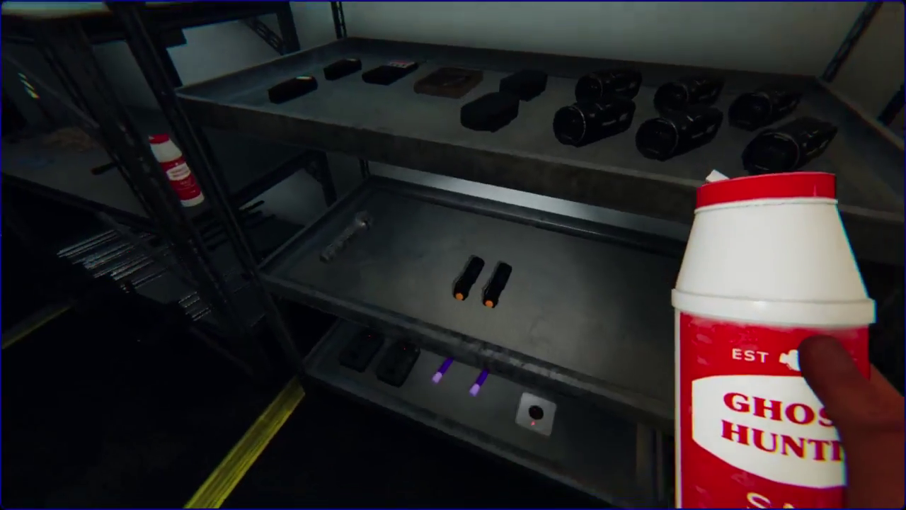
Step: Carry the salt out of the truck, along the path, and into the house hallway
{"action": "key", "text": "s"}
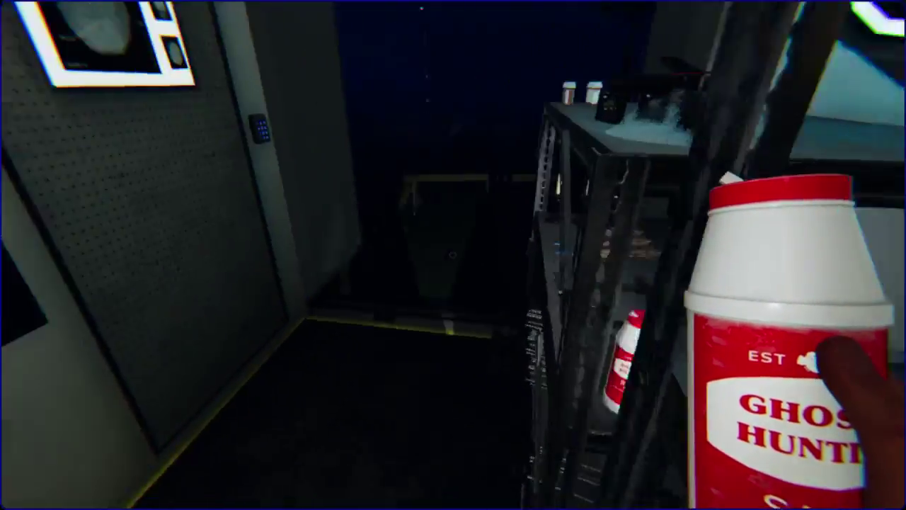
{"action": "key", "text": "w"}
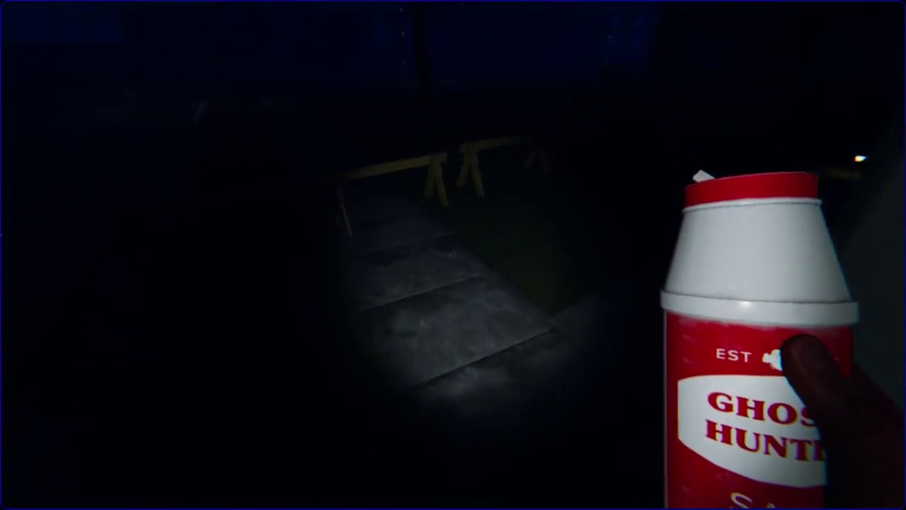
{"action": "key", "text": "w"}
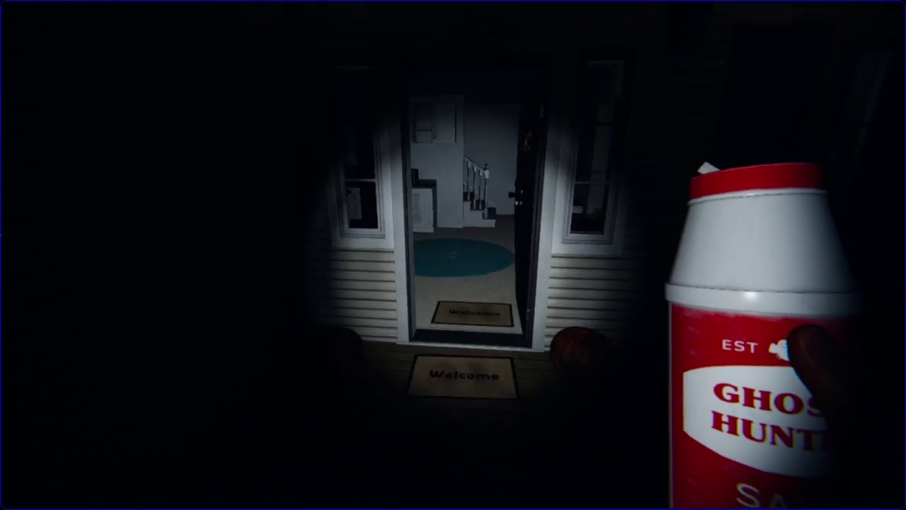
{"action": "key", "text": "w"}
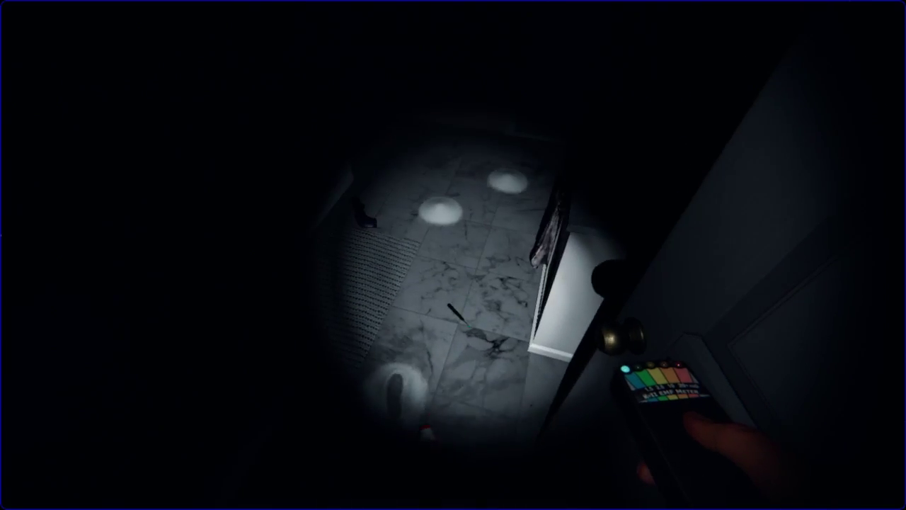
Step: Place the EMF reader on the bathroom sink counter and walk back into the living room
{"action": "key", "text": "w"}
{"action": "key", "text": "w"}
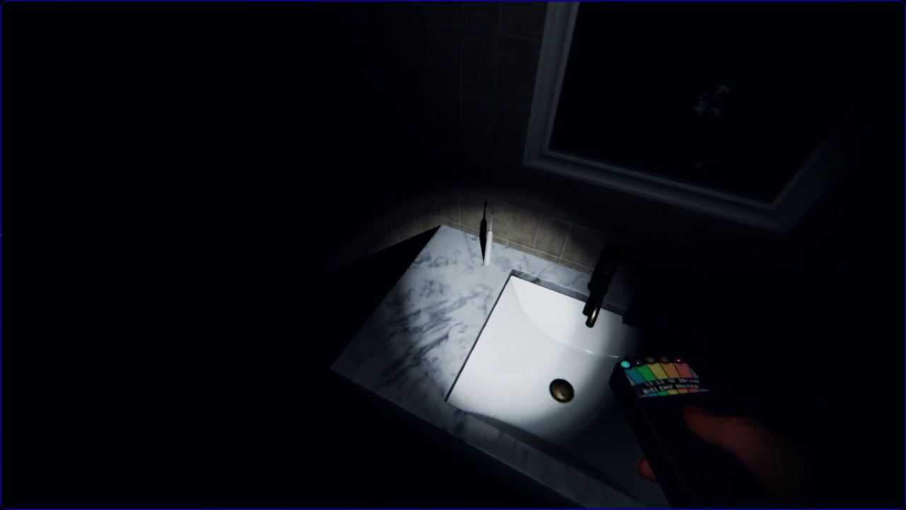
{"action": "key", "text": "f"}
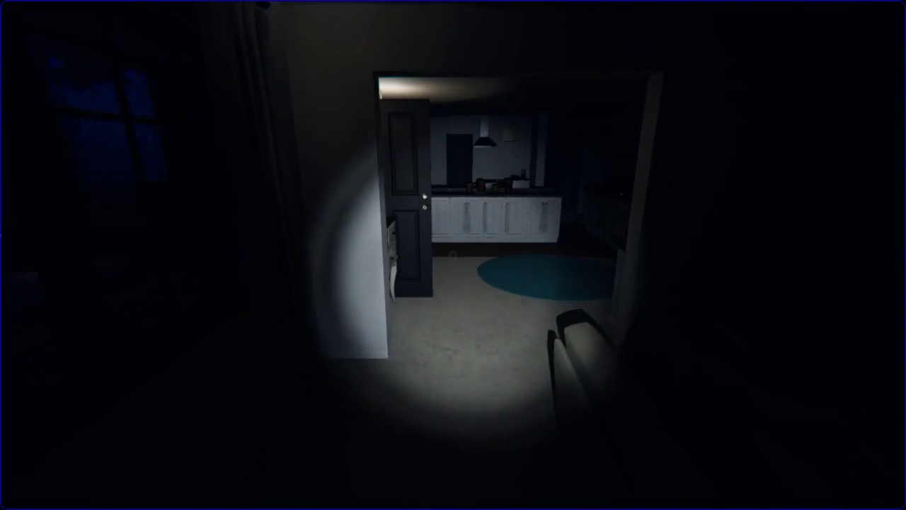
{"action": "key", "text": "w"}
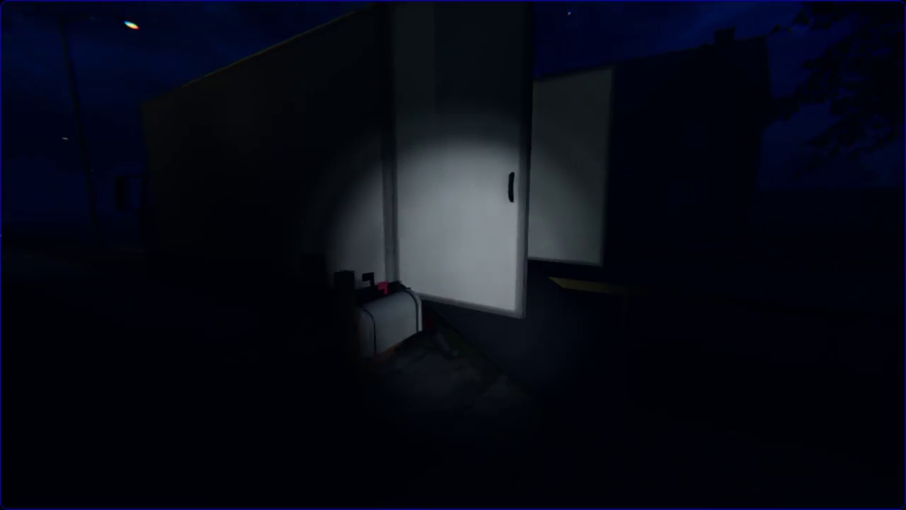
Step: Walk through the truck to view the Optional Objectives whiteboard and the equipment shelves
{"action": "key", "text": "w"}
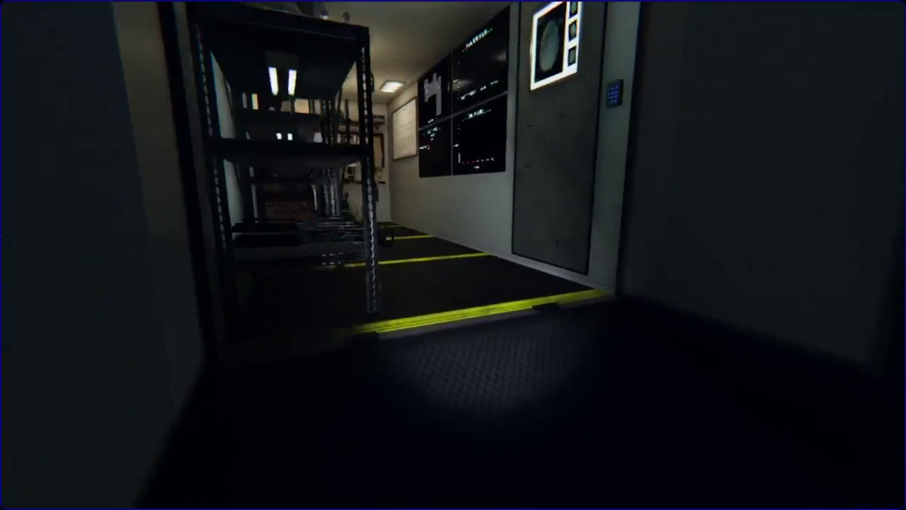
{"action": "key", "text": "w"}
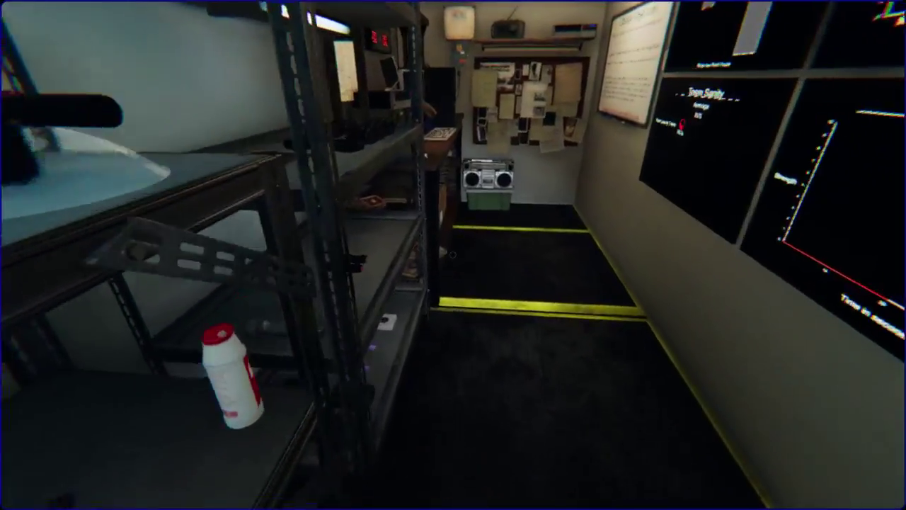
{"action": "key", "text": "w"}
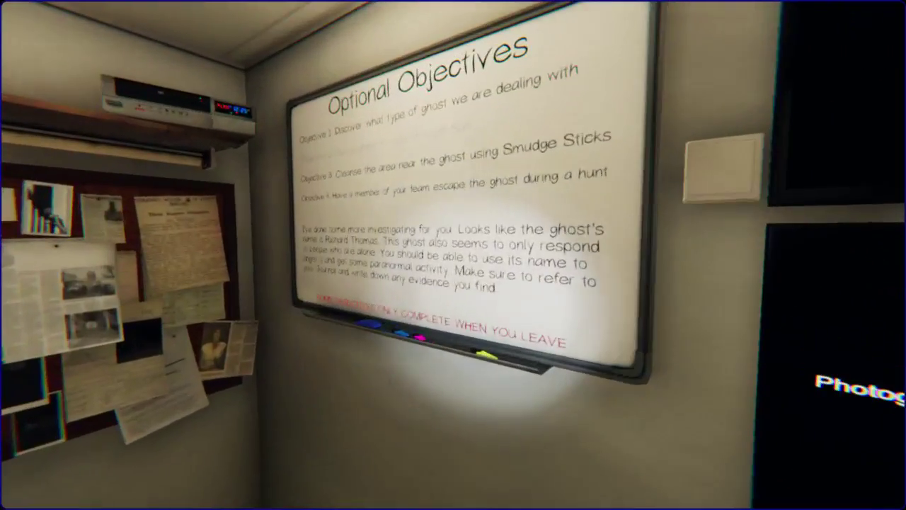
{"action": "key", "text": "w"}
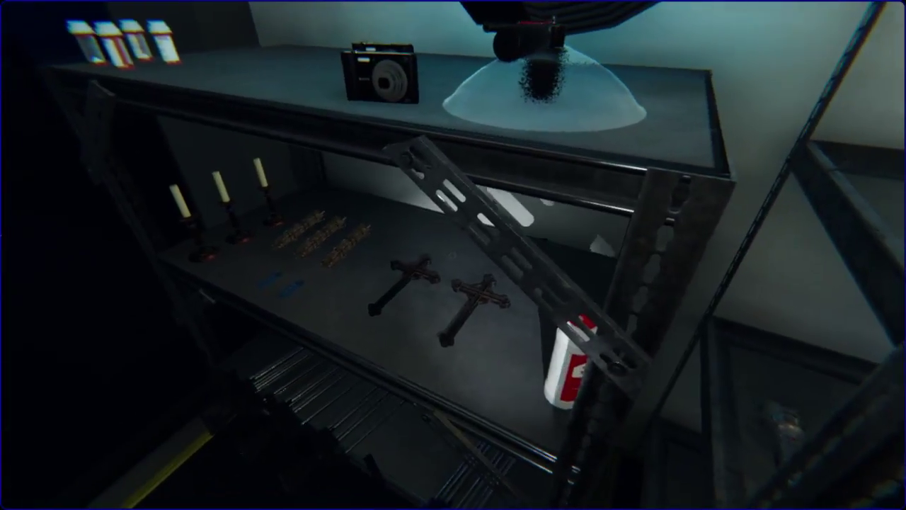
{"action": "key", "text": "d"}
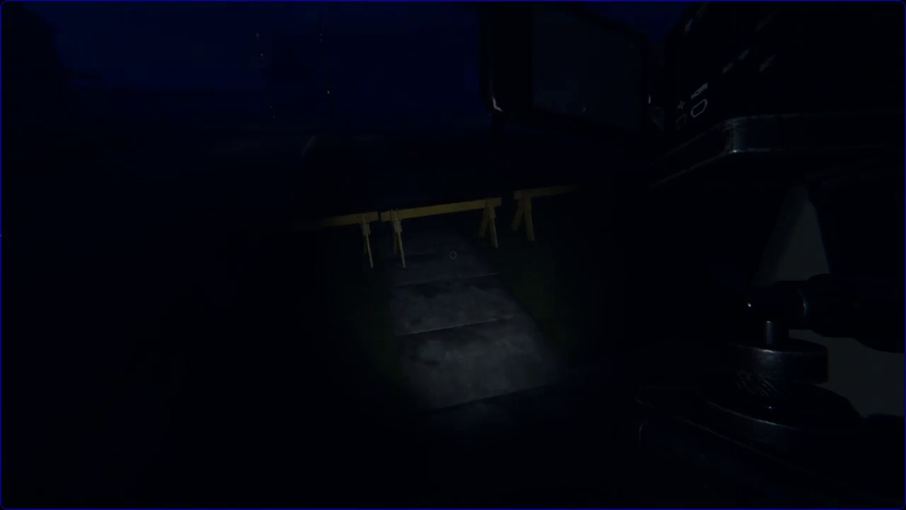
Step: Start the video camera recording and aim it at the bathroom sink holding the EMF reader
{"action": "left_click", "coordinate": [453, 254]}
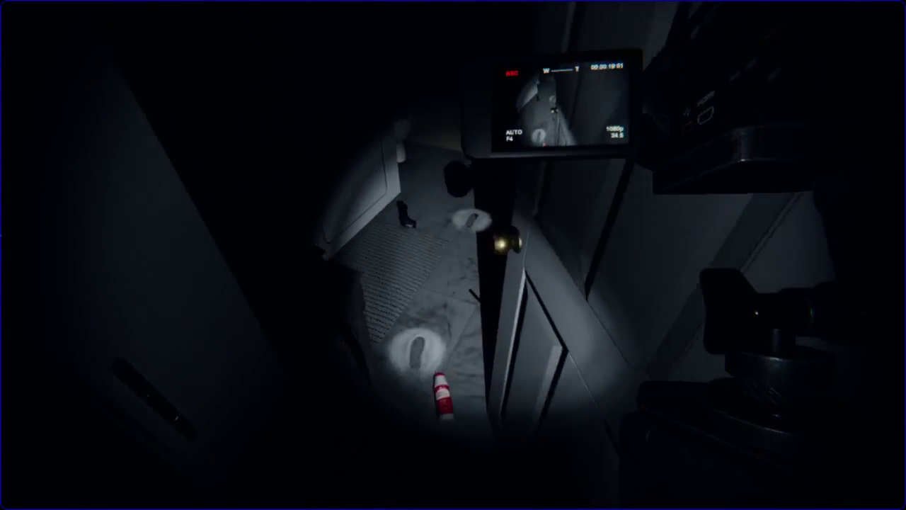
{"action": "key", "text": "w"}
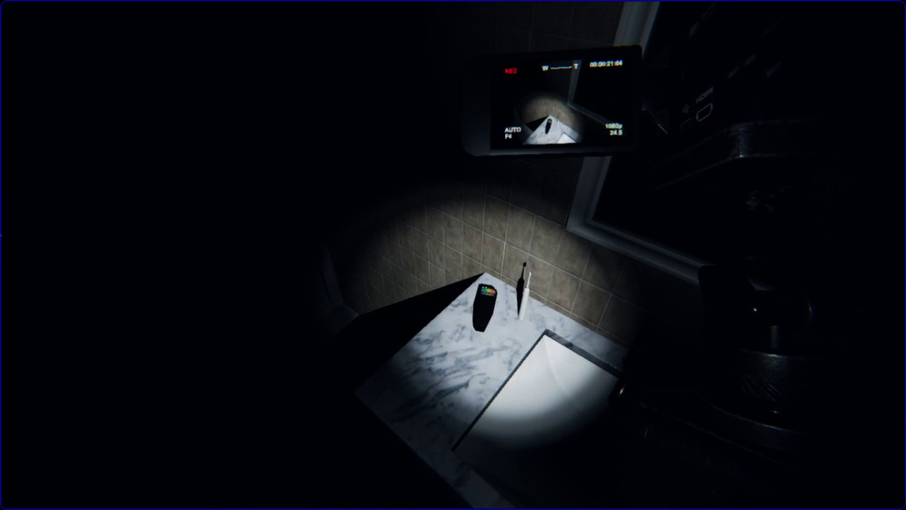
{"action": "key", "text": "w"}
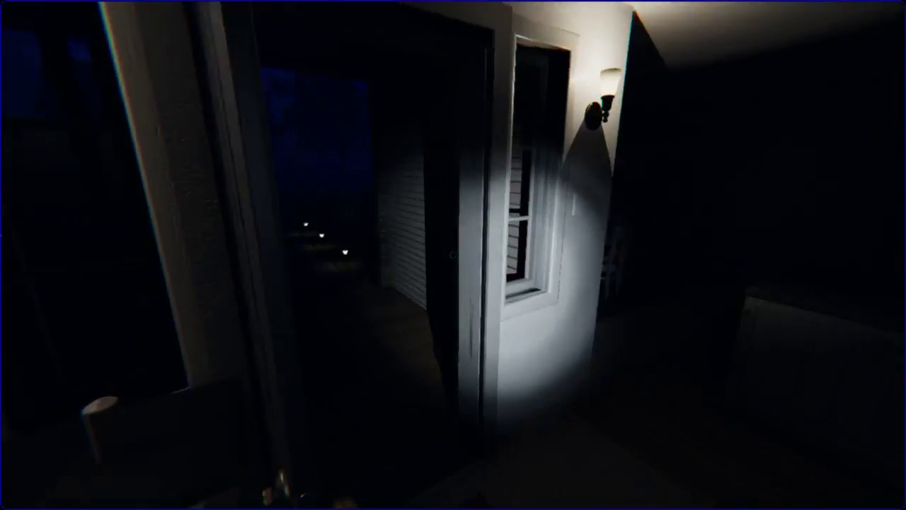
Step: Read the Hantu, Jinn and Demon entries in the journal's ghost types pages
{"action": "key", "text": "j"}
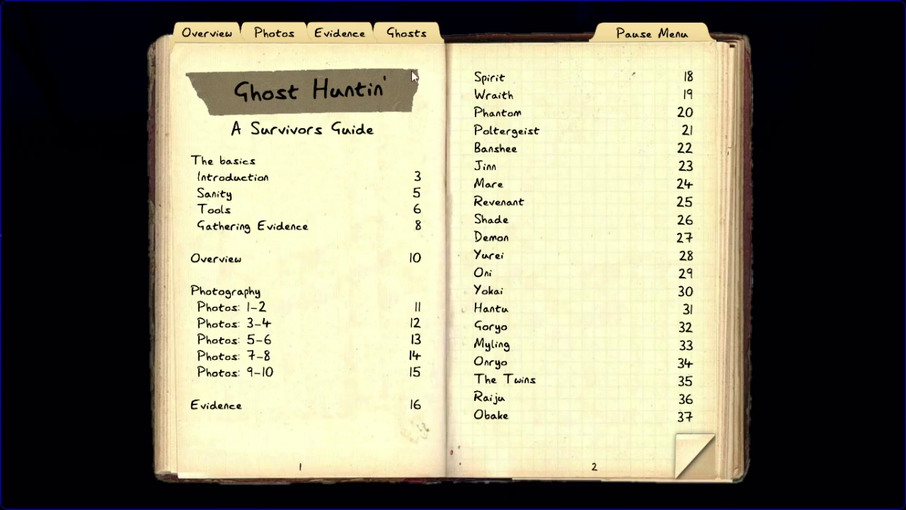
{"action": "left_click", "coordinate": [334, 40]}
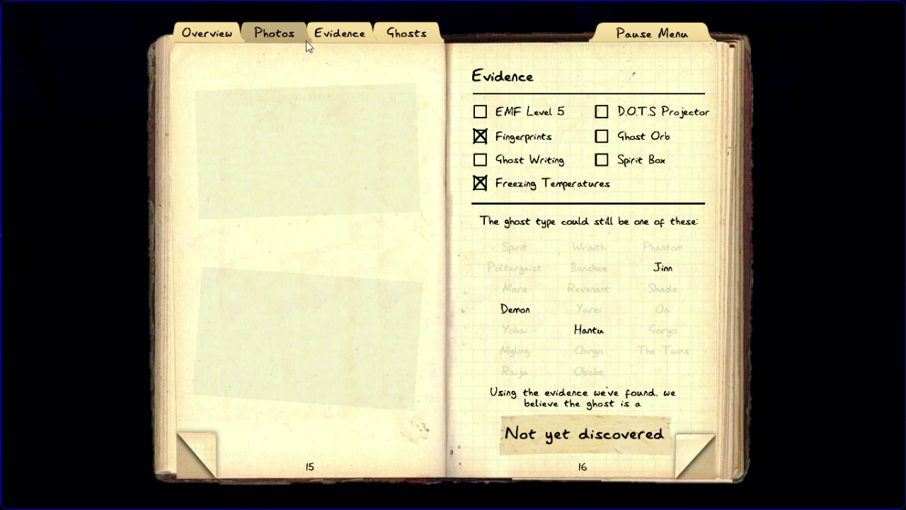
{"action": "left_click", "coordinate": [419, 42]}
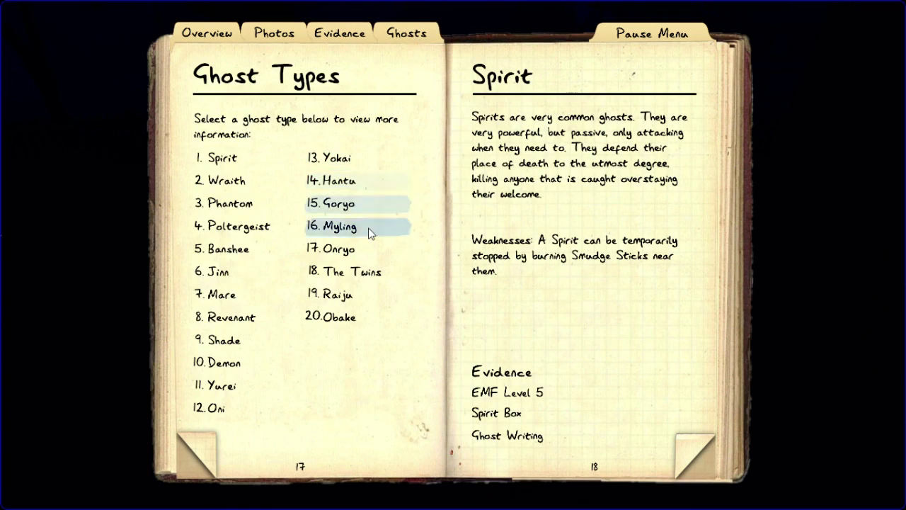
{"action": "left_click", "coordinate": [361, 183]}
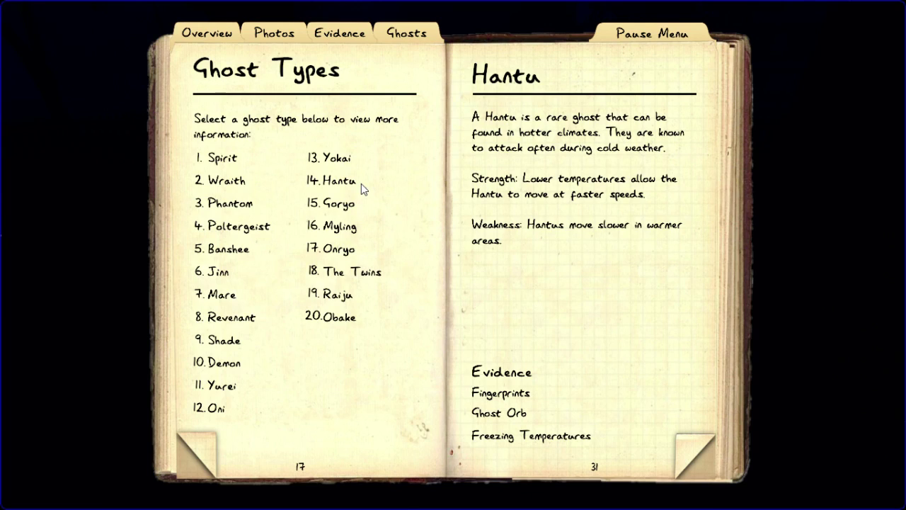
{"action": "left_click", "coordinate": [234, 268]}
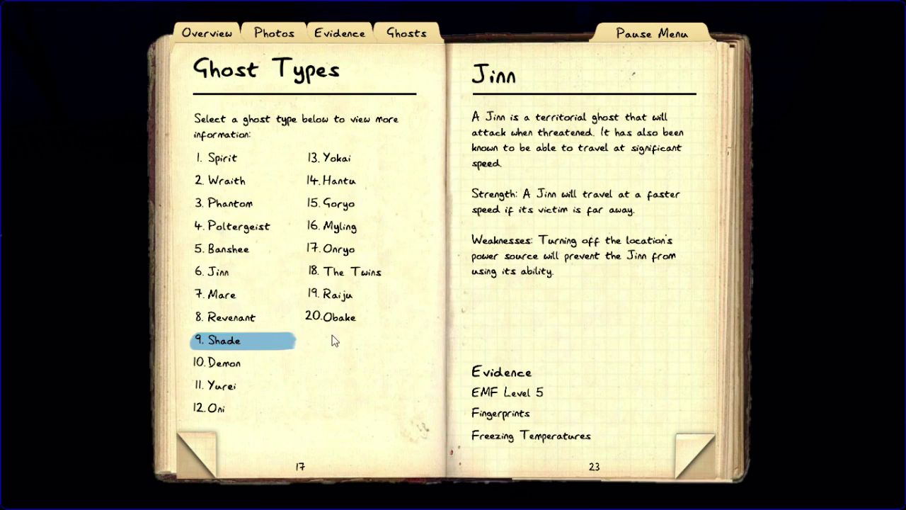
{"action": "left_click", "coordinate": [232, 364]}
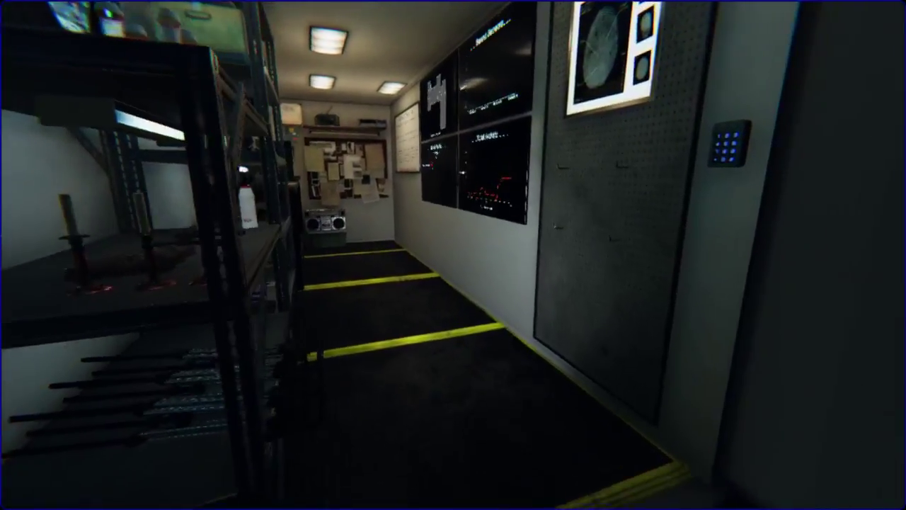
Step: Walk to the truck's CCTV desk to view the bathroom camera feed
{"action": "key", "text": "w"}
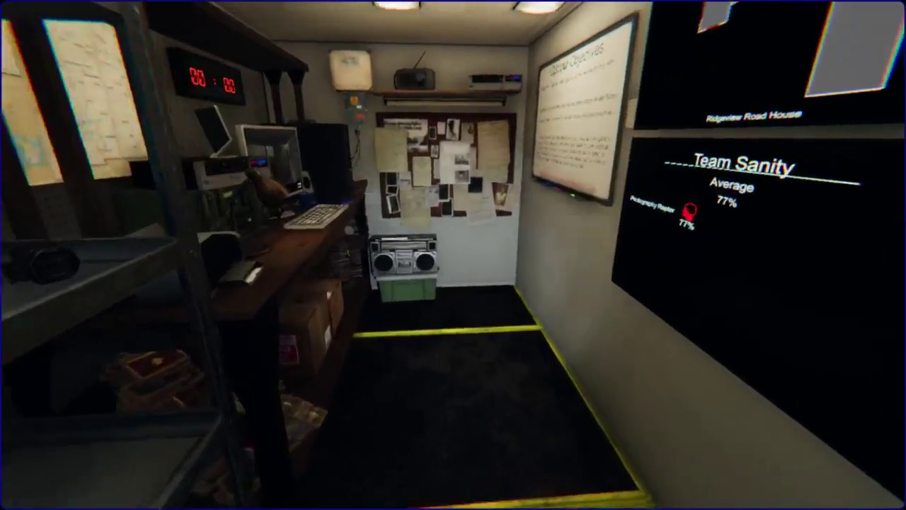
{"action": "key", "text": "w"}
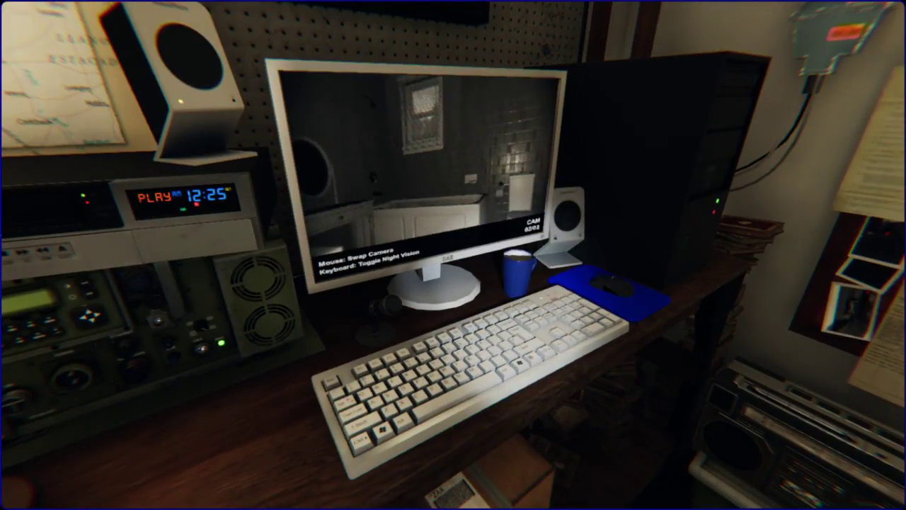
{"action": "key", "text": "w"}
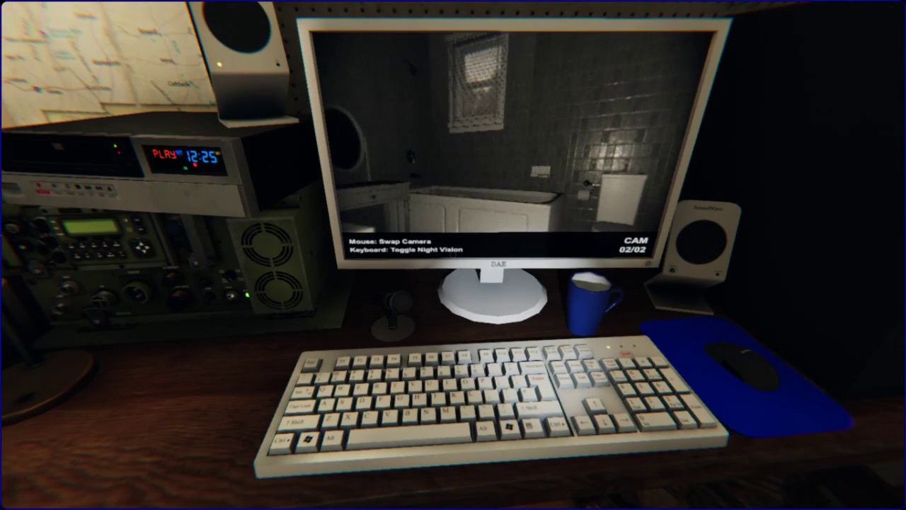
Step: Re-read the Hantu entry in the journal and close it
{"action": "key", "text": "j"}
{"action": "left_click", "coordinate": [348, 185]}
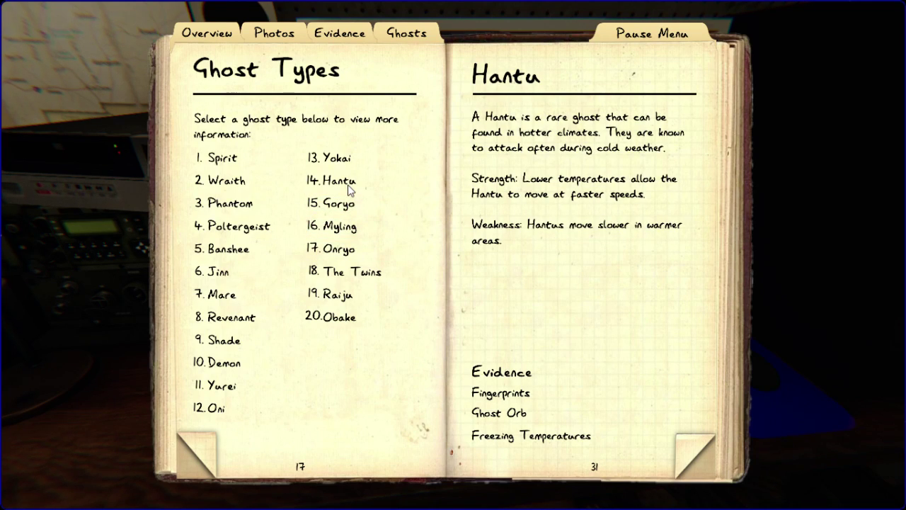
{"action": "key", "text": "j"}
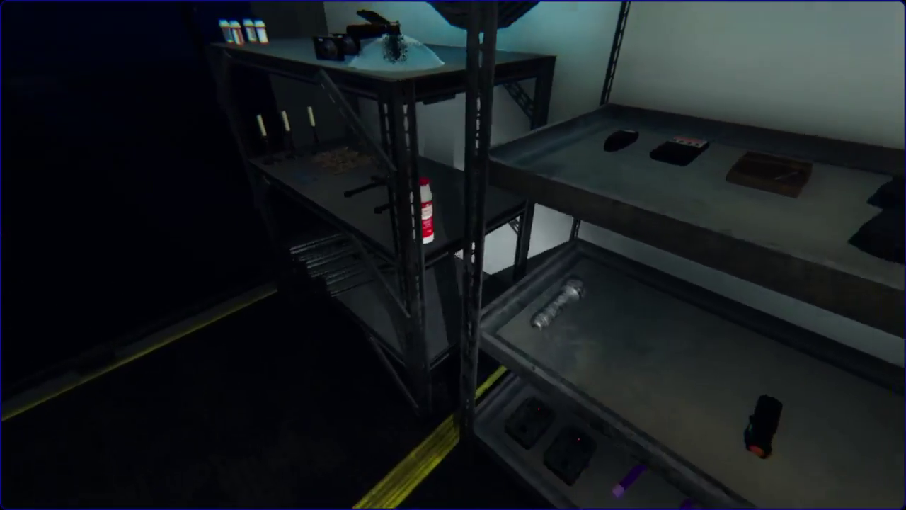
Step: Pick up and put back a book, then take items from the truck shelves
{"action": "key", "text": "e"}
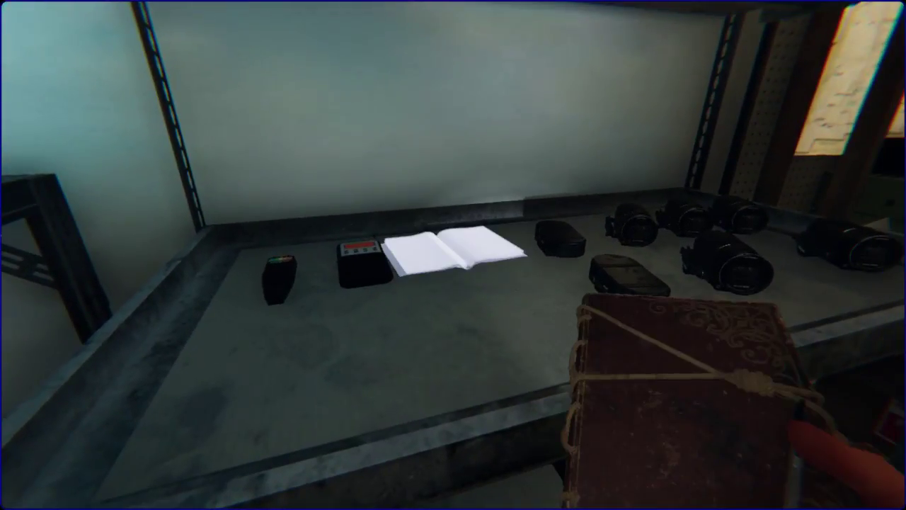
{"action": "key", "text": "e"}
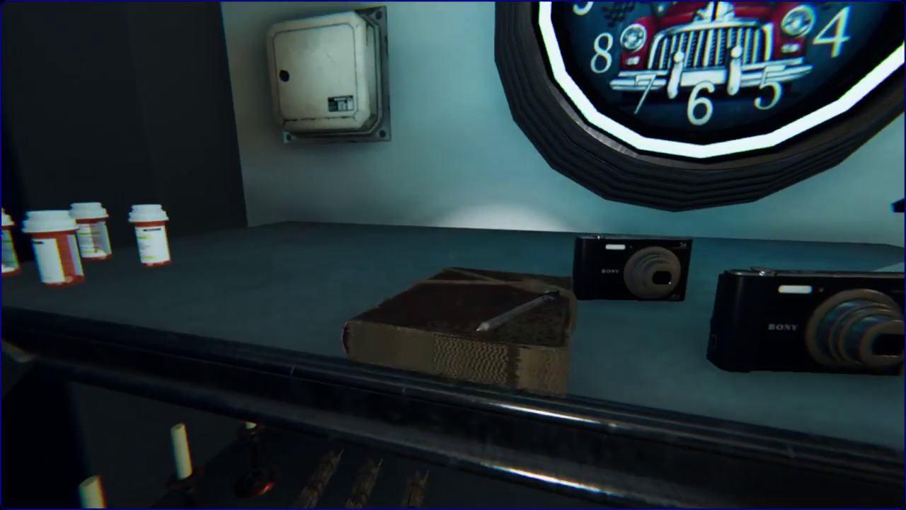
{"action": "key", "text": "e"}
{"action": "key", "text": "e"}
{"action": "key", "text": "e"}
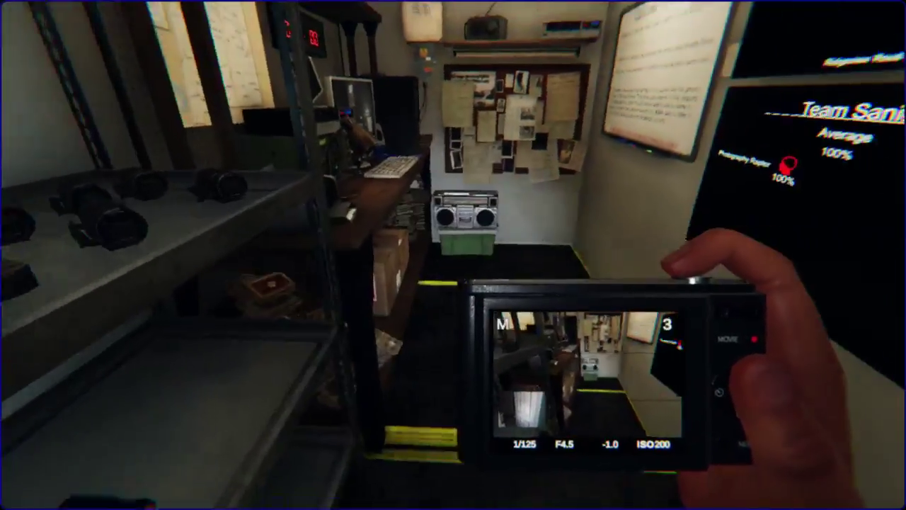
Step: Walk past the objectives whiteboard and switch to holding the video camera
{"action": "key", "text": "w"}
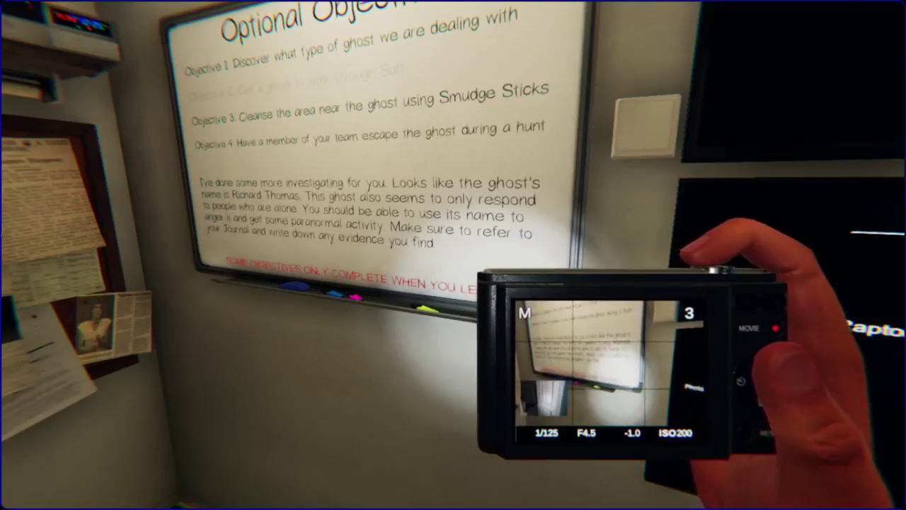
{"action": "key", "text": "w"}
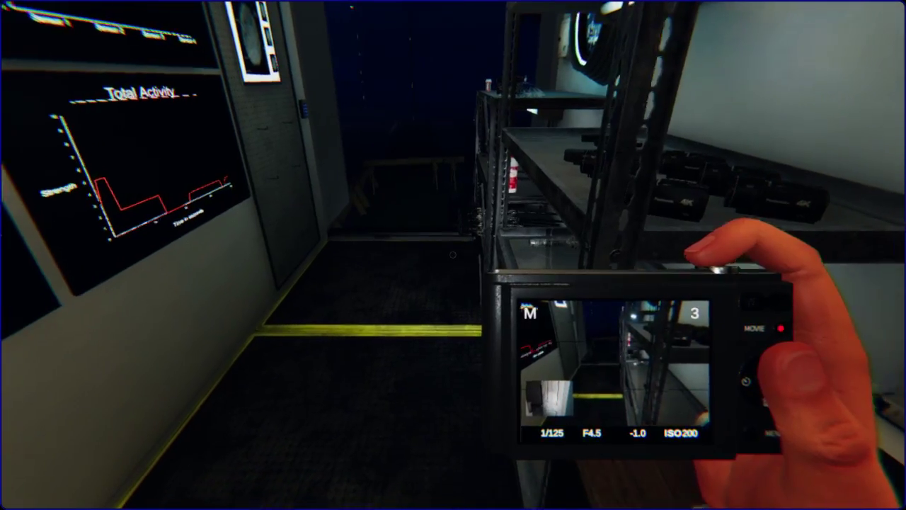
{"action": "key", "text": "w"}
{"action": "key", "text": "s"}
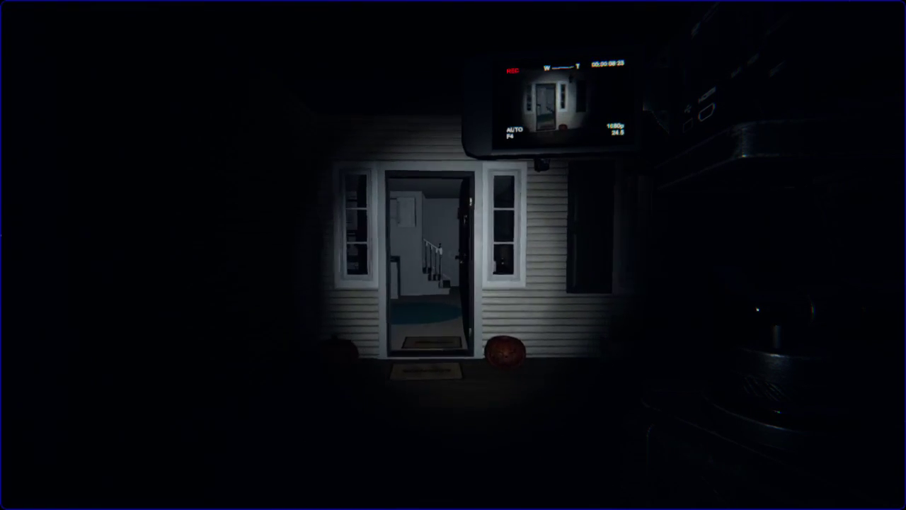
Step: Carry the video camera through the front door and living room into the room with the desk and rug
{"action": "key", "text": "w"}
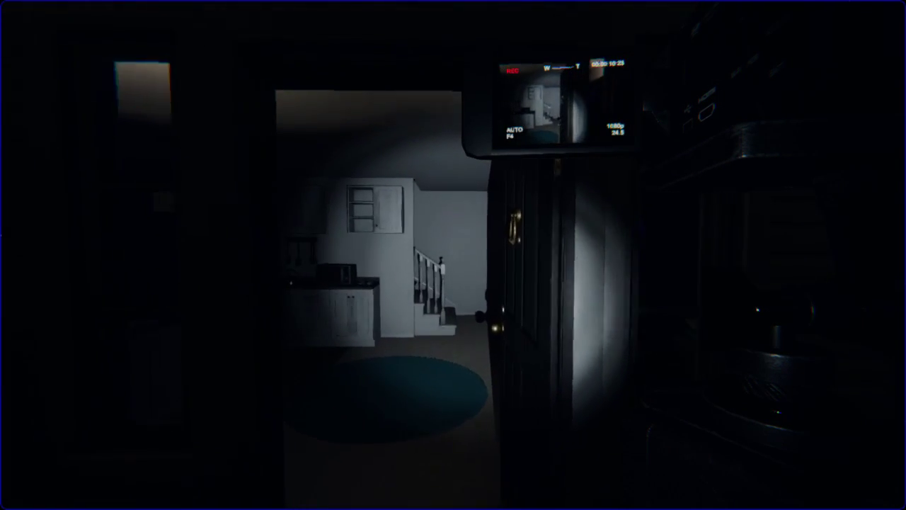
{"action": "key", "text": "w"}
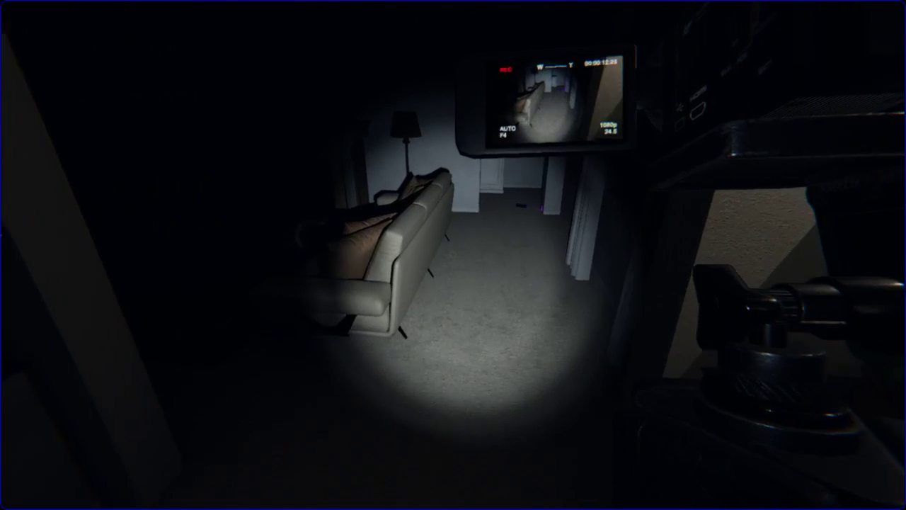
{"action": "key", "text": "w"}
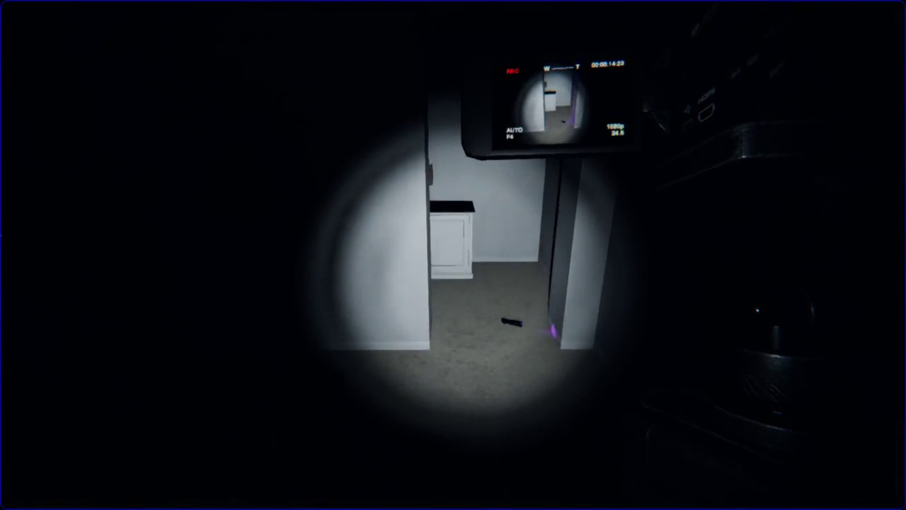
{"action": "key", "text": "w"}
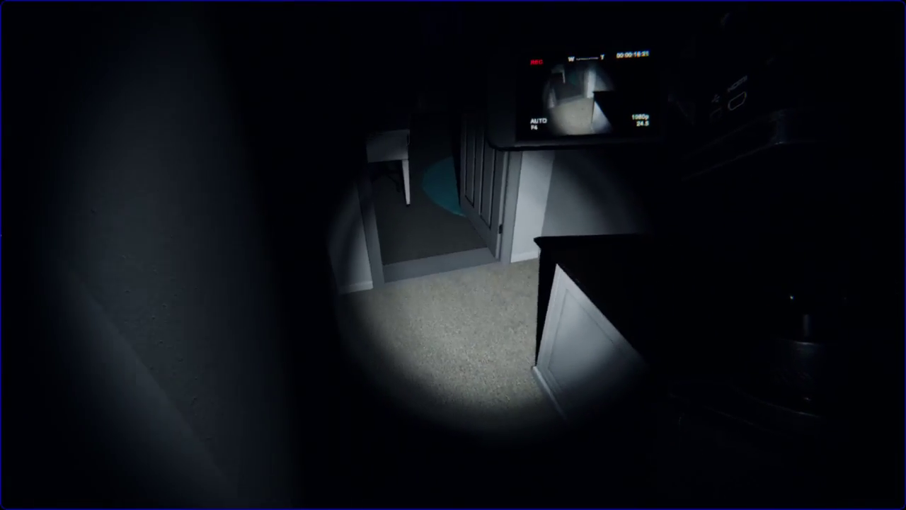
{"action": "key", "text": "w"}
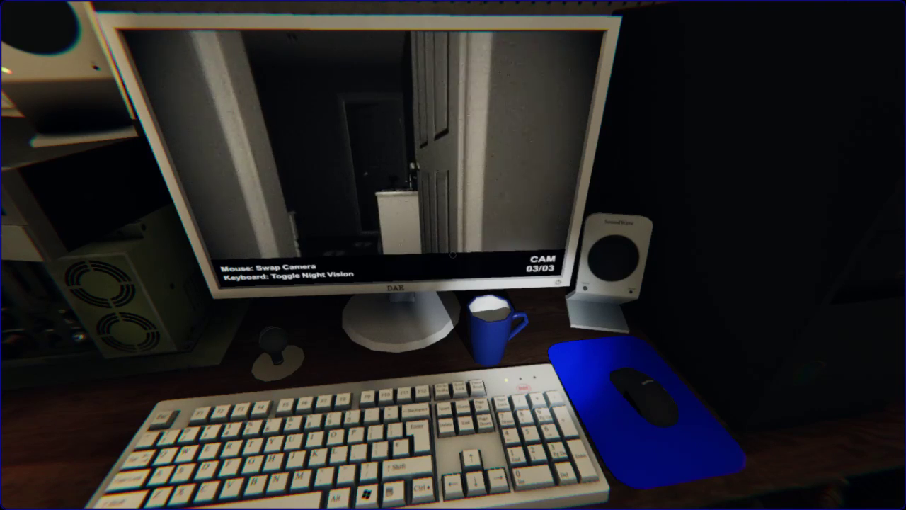
Step: Enable night vision on the camera feed and select Hantu as the journal's ghost guess
{"action": "key", "text": "space"}
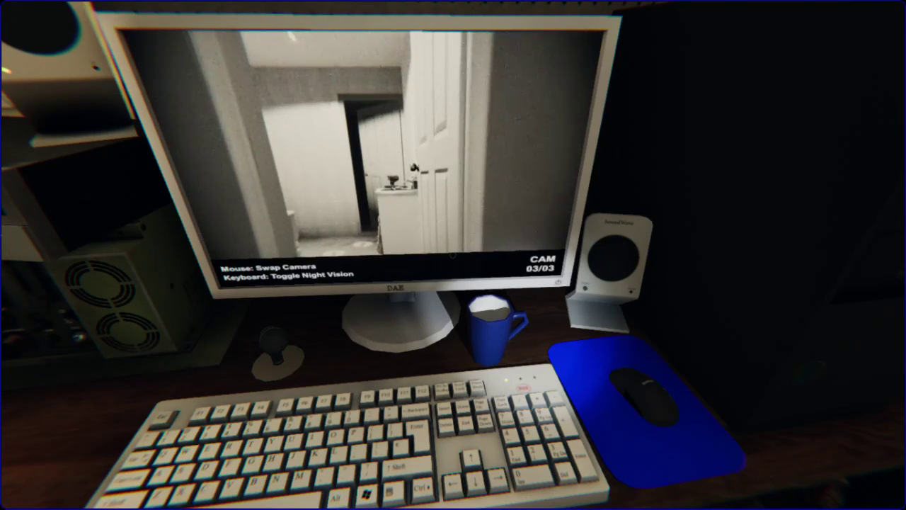
{"action": "key", "text": "j"}
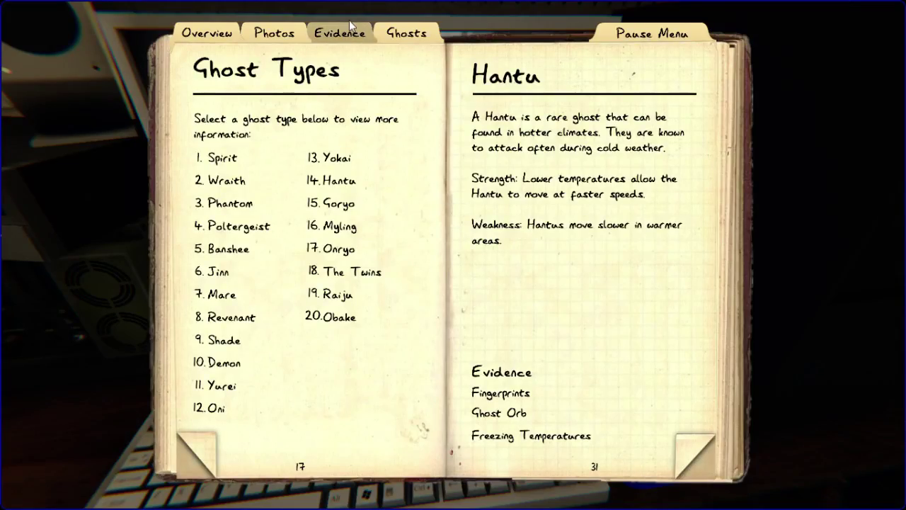
{"action": "left_click", "coordinate": [410, 29]}
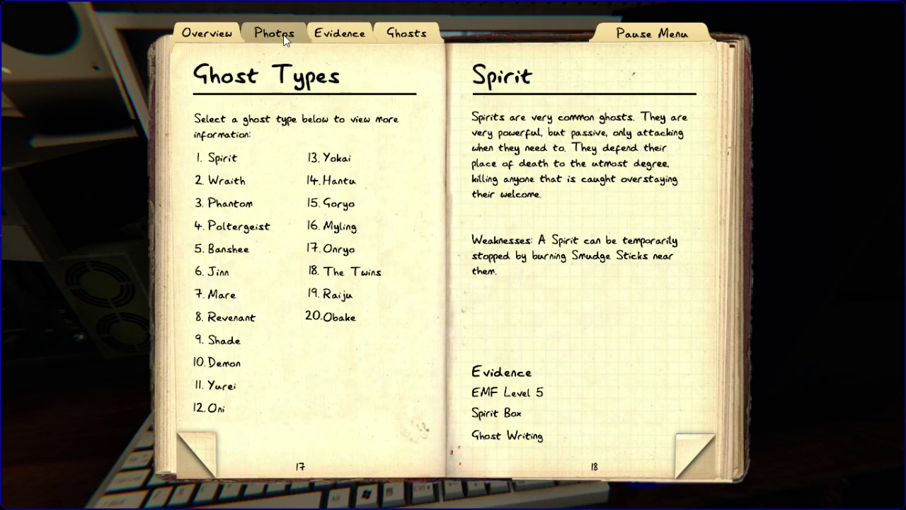
{"action": "left_click", "coordinate": [326, 33]}
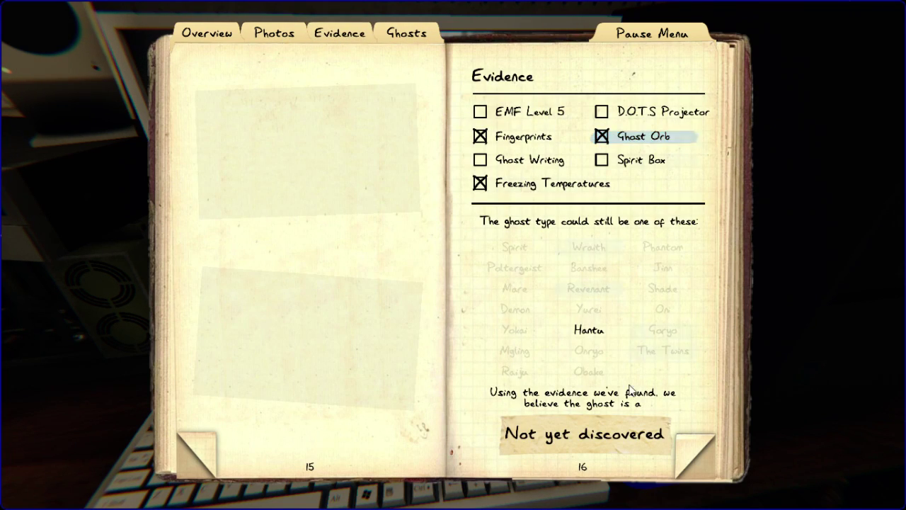
{"action": "left_click", "coordinate": [591, 314]}
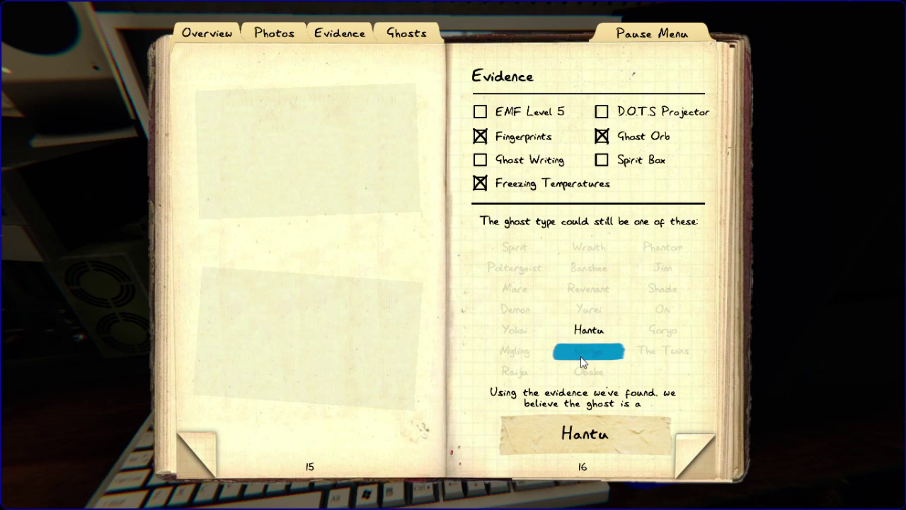
Step: Read the Hantu details in the ghost types list, then close the journal
{"action": "left_click", "coordinate": [407, 32]}
{"action": "left_click", "coordinate": [344, 181]}
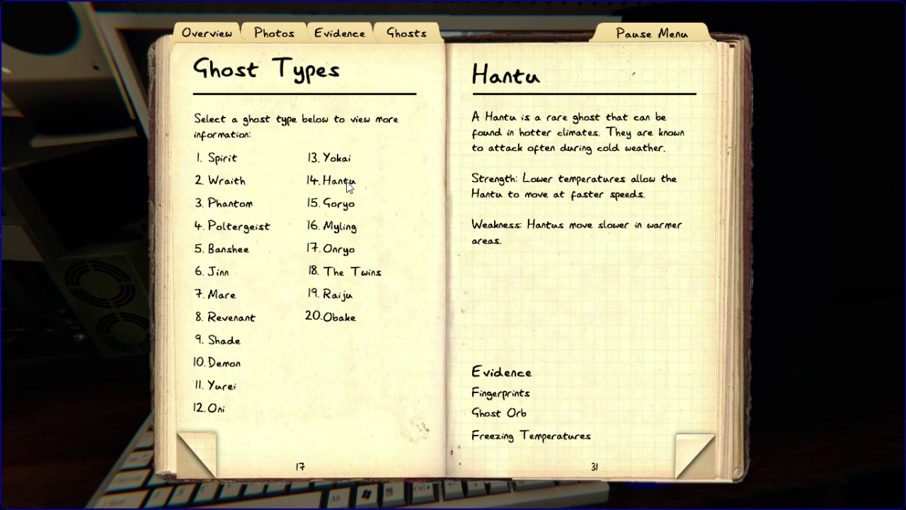
{"action": "key", "text": "j"}
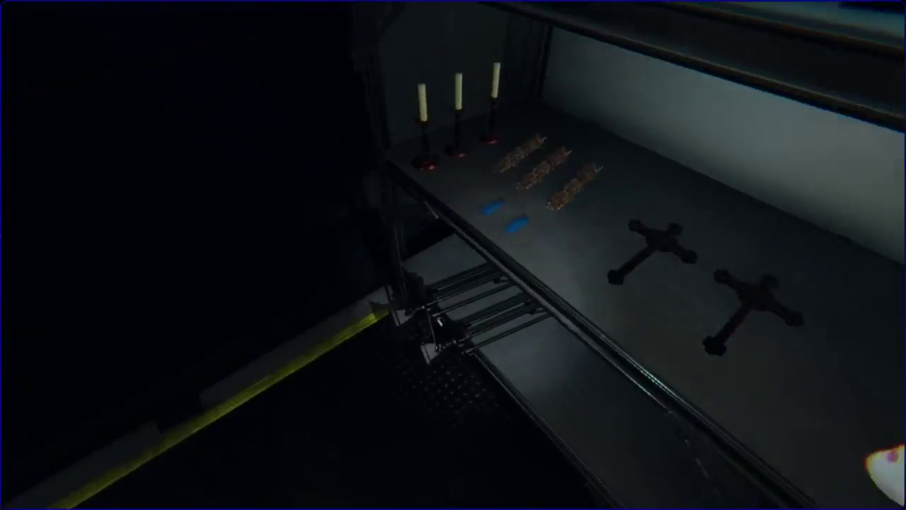
Step: Take a smudge stick from the van shelf and cycle through the carried items
{"action": "key", "text": "e"}
{"action": "key", "text": "q"}
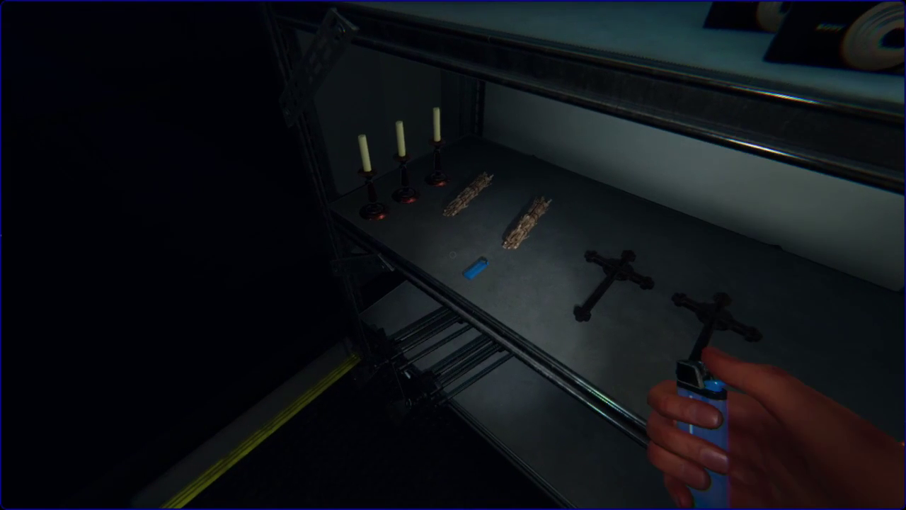
{"action": "key", "text": "q"}
{"action": "key", "text": "q"}
Step: Carry the smudge stick into the house, past the bathroom and bedroom, toward the kitchen
{"action": "key", "text": "w"}
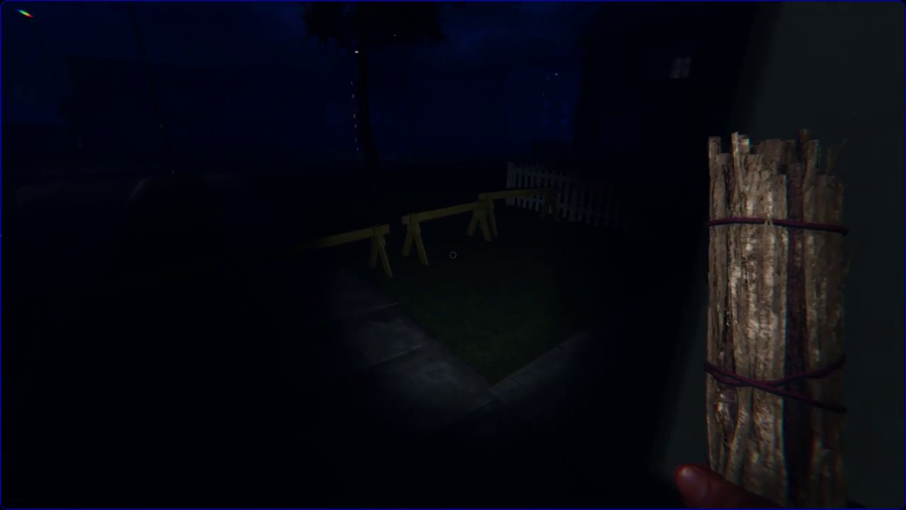
{"action": "key", "text": "w"}
{"action": "key", "text": "w"}
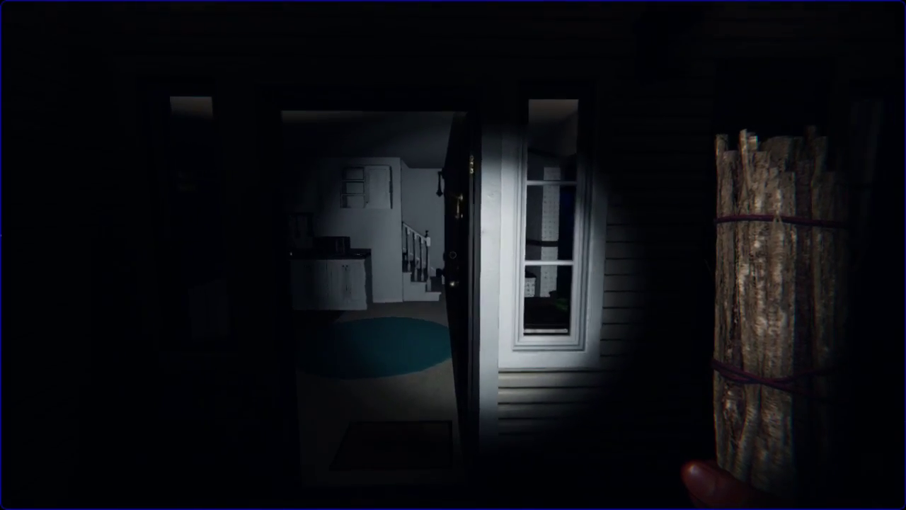
{"action": "key", "text": "w"}
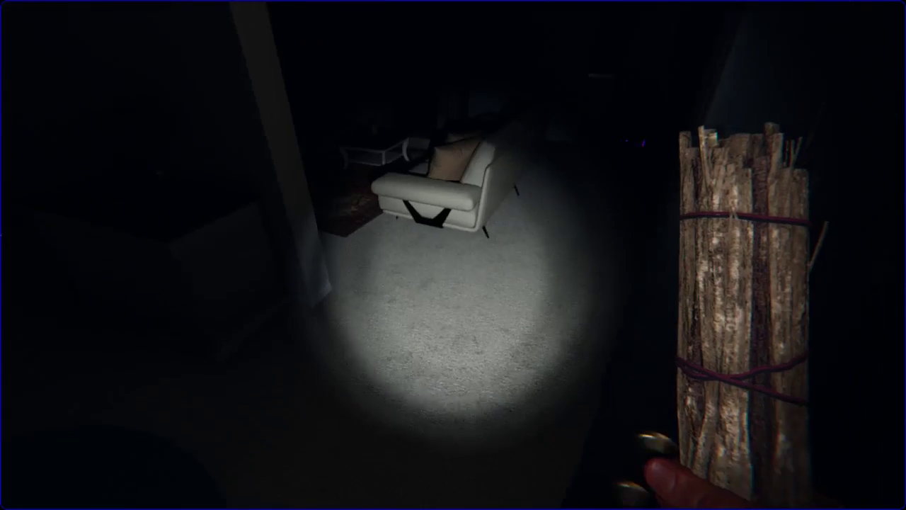
{"action": "key", "text": "w"}
{"action": "key", "text": "w"}
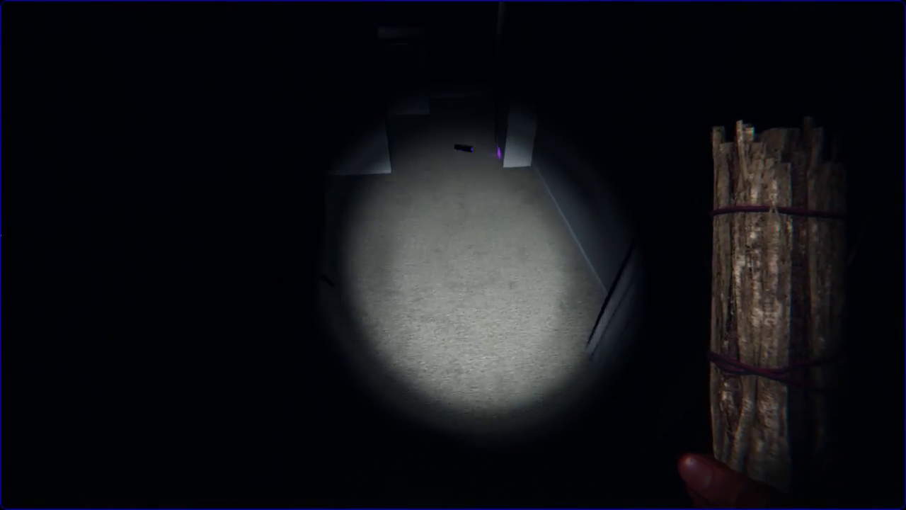
{"action": "key", "text": "w"}
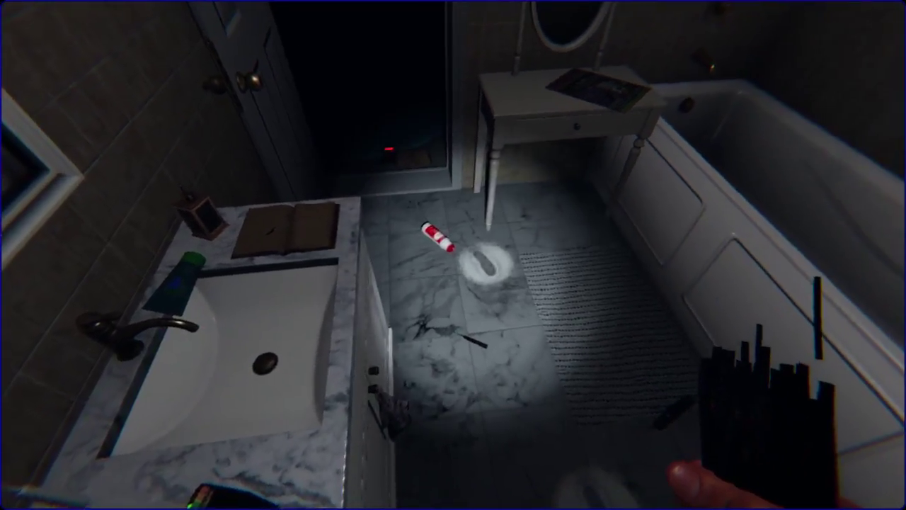
{"action": "key", "text": "w"}
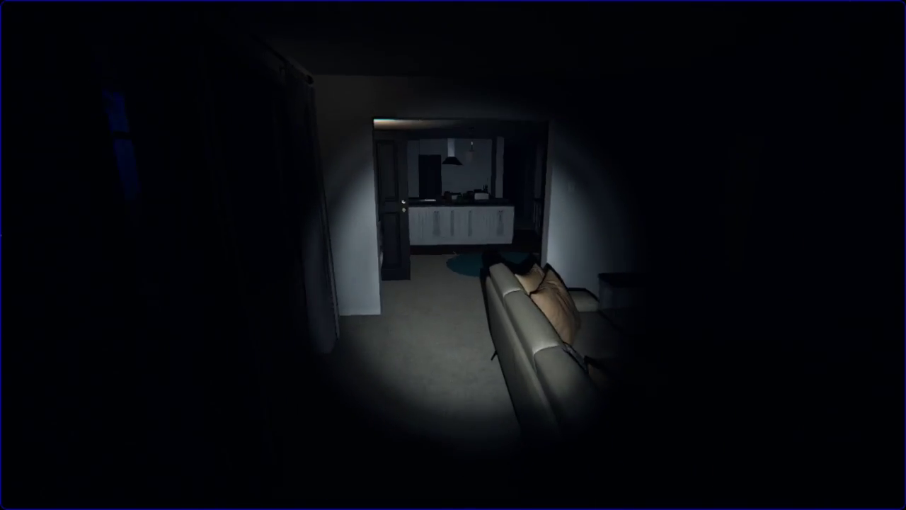
{"action": "key", "text": "w"}
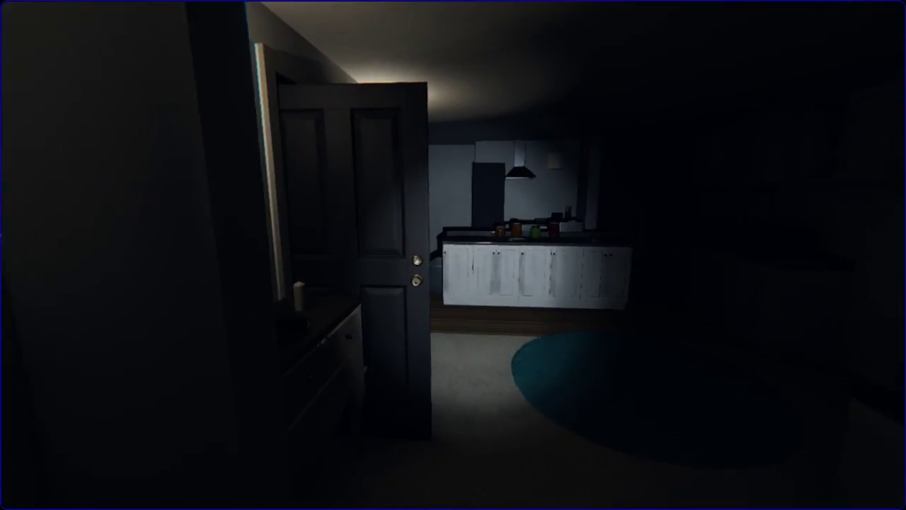
Step: Walk from the porch into the van and up to the CCTV desk
{"action": "key", "text": "w"}
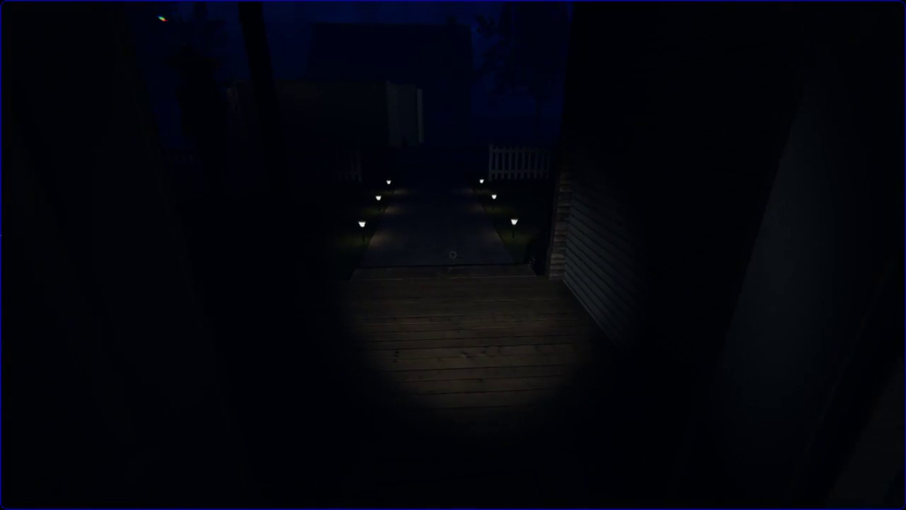
{"action": "key", "text": "w"}
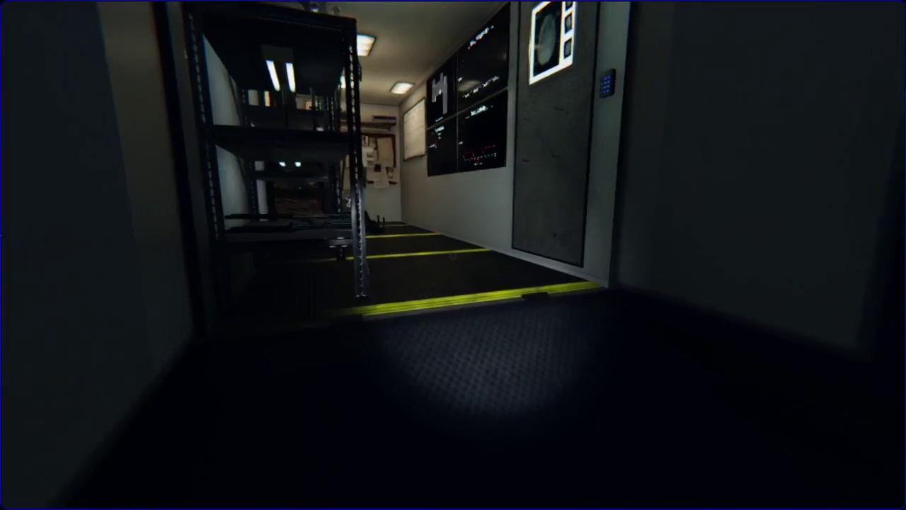
{"action": "key", "text": "w"}
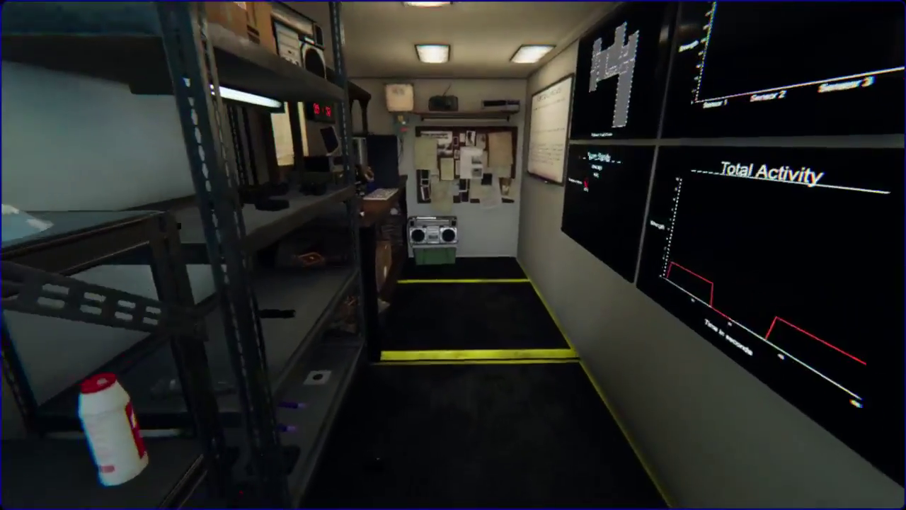
{"action": "key", "text": "w"}
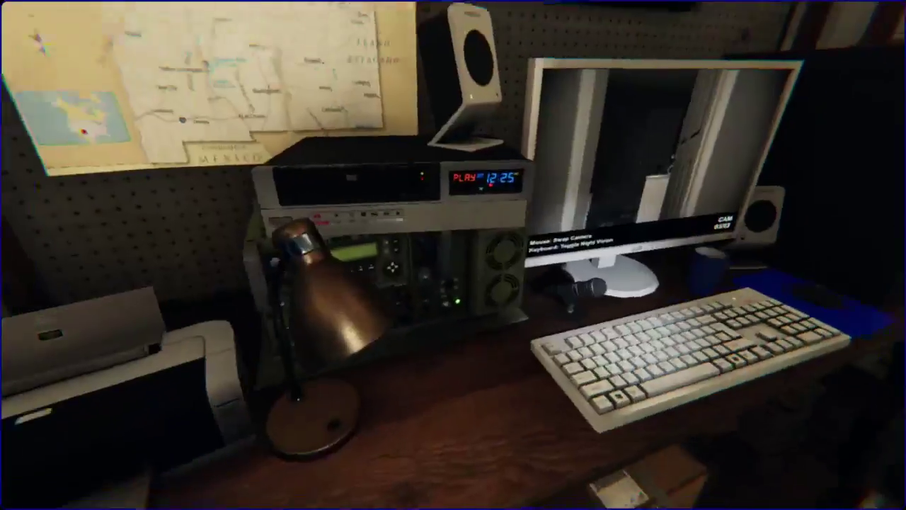
{"action": "key", "text": "w"}
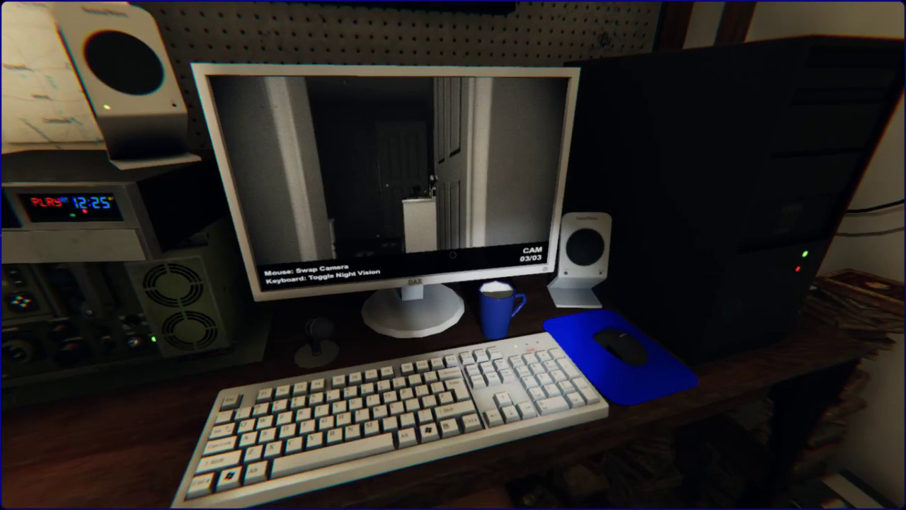
{"action": "key", "text": "w"}
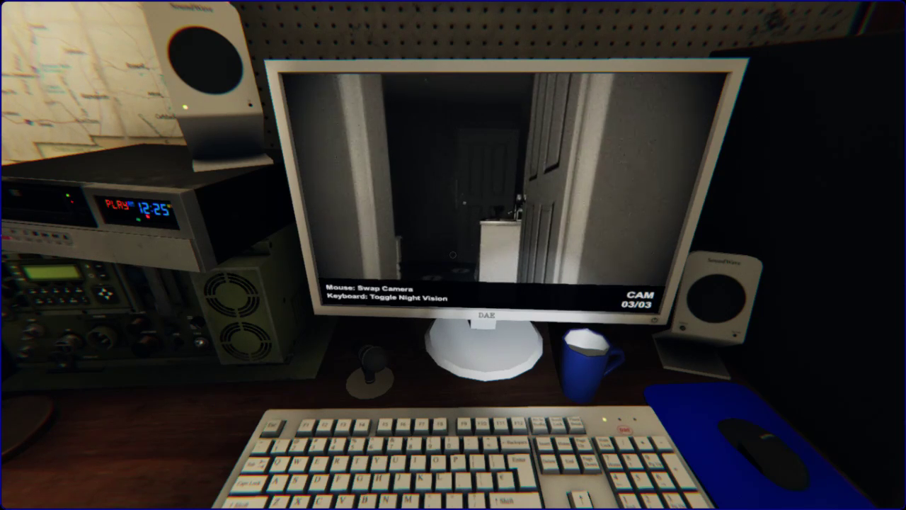
Step: Check the journal Evidence page for fingerprints, ghost orb and freezing temperatures, then close it
{"action": "key", "text": "j"}
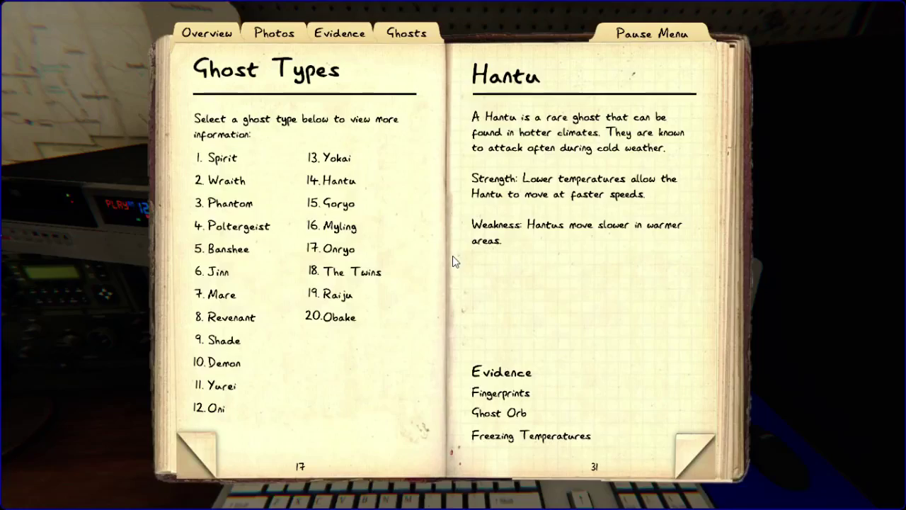
{"action": "left_click", "coordinate": [350, 32]}
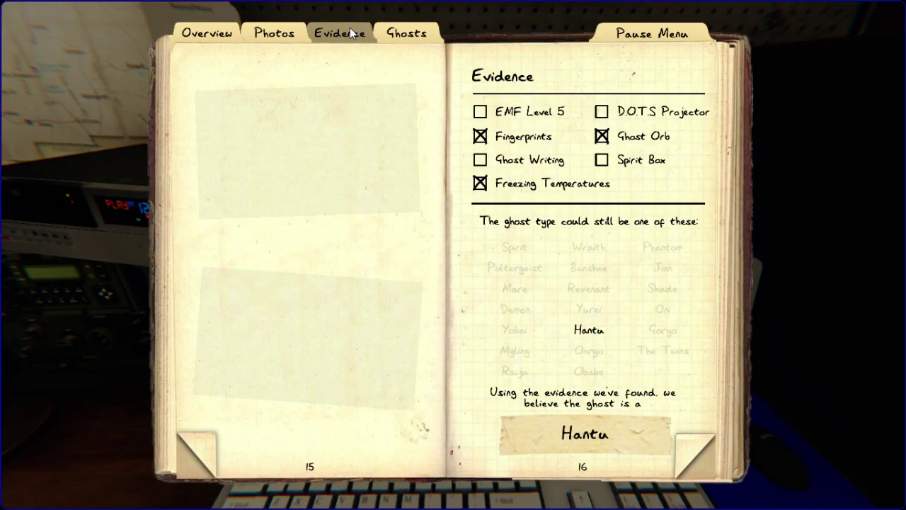
{"action": "key", "text": "j"}
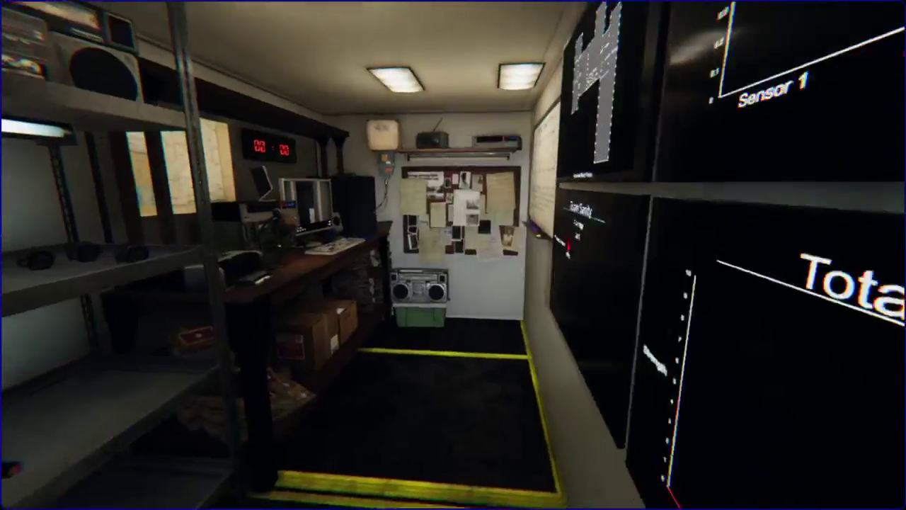
Step: Walk to the truck front to end the contract, then resume past the Hantu $120 payment board
{"action": "key", "text": "w"}
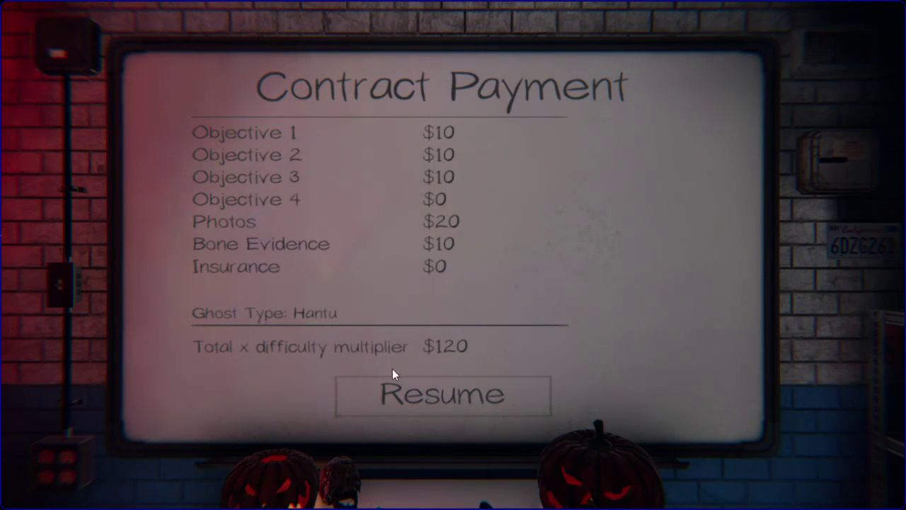
{"action": "left_click", "coordinate": [380, 410]}
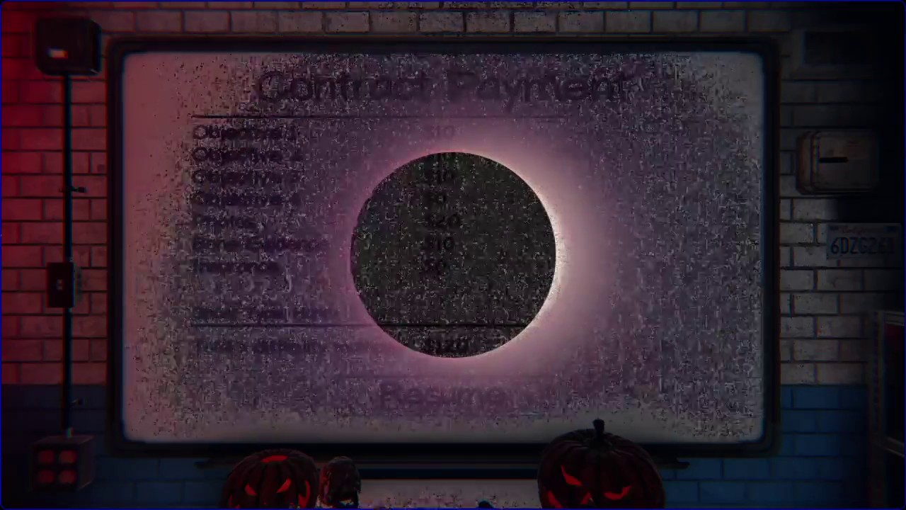